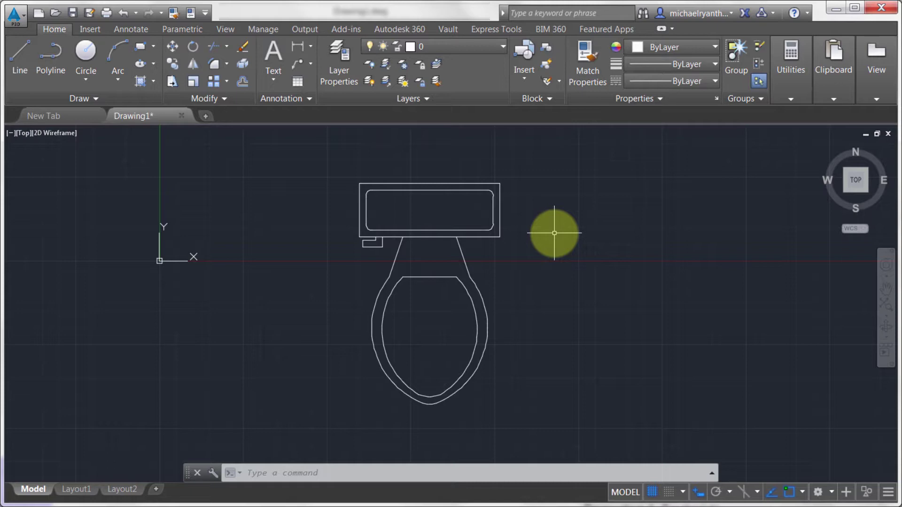
Define a new attribute with tag MFG, prompt "Manufacturer?" and default value American Standard.
middle_drag(554, 224, 514, 217)
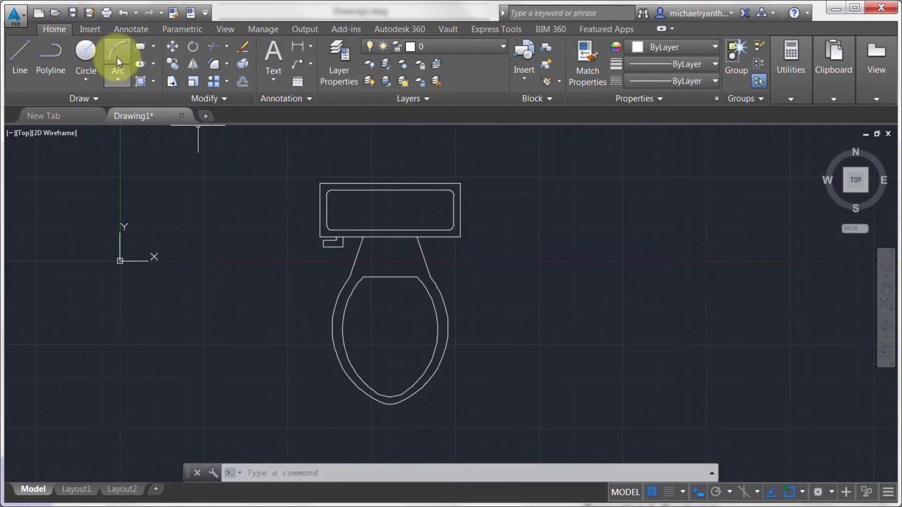
click(90, 29)
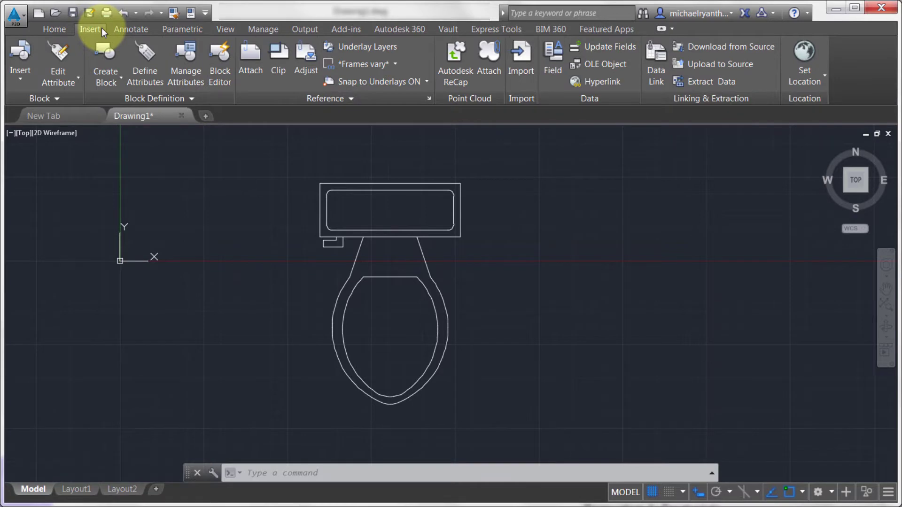
click(76, 83)
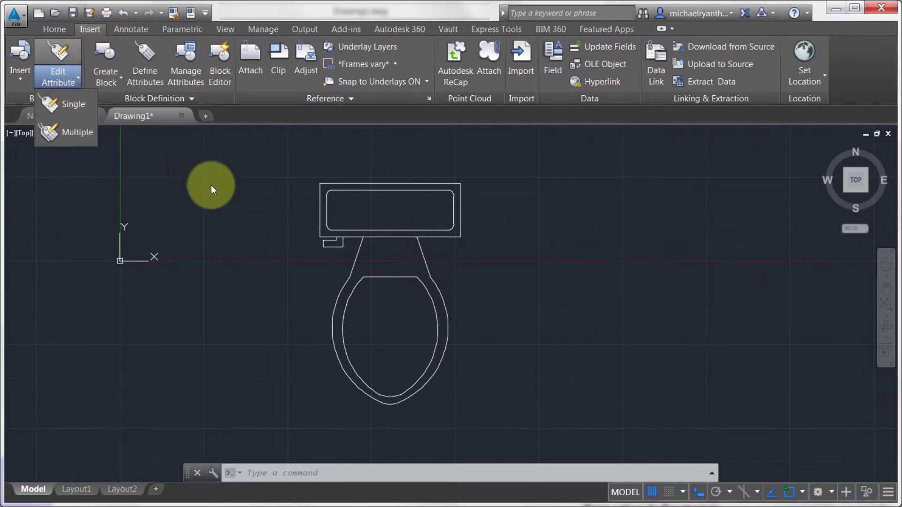
click(152, 56)
drag(397, 116, 219, 113)
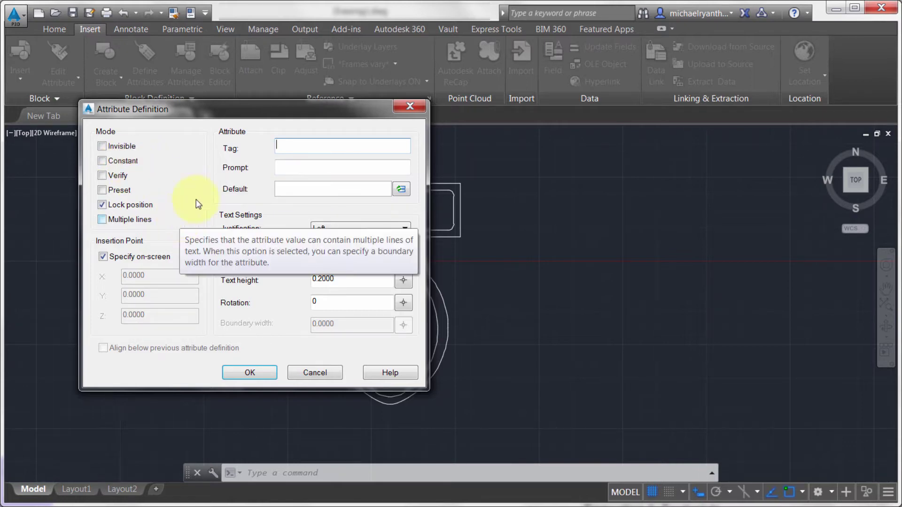
text(MFG)
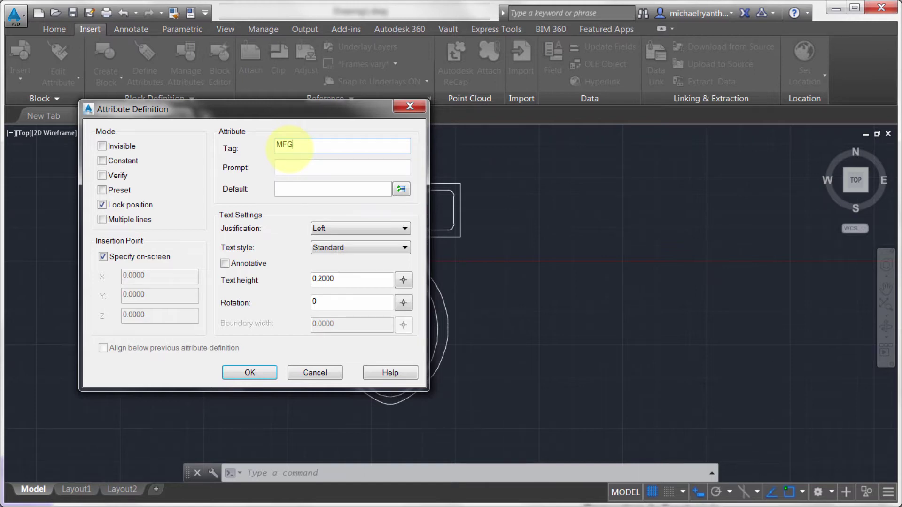
click(291, 165)
text(M)
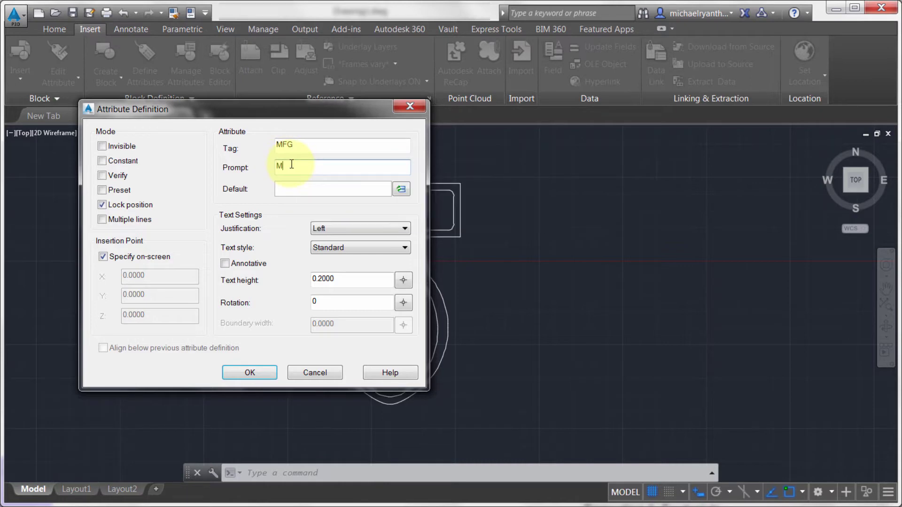
text(anufactu)
text(rer?)
text(American Sta)
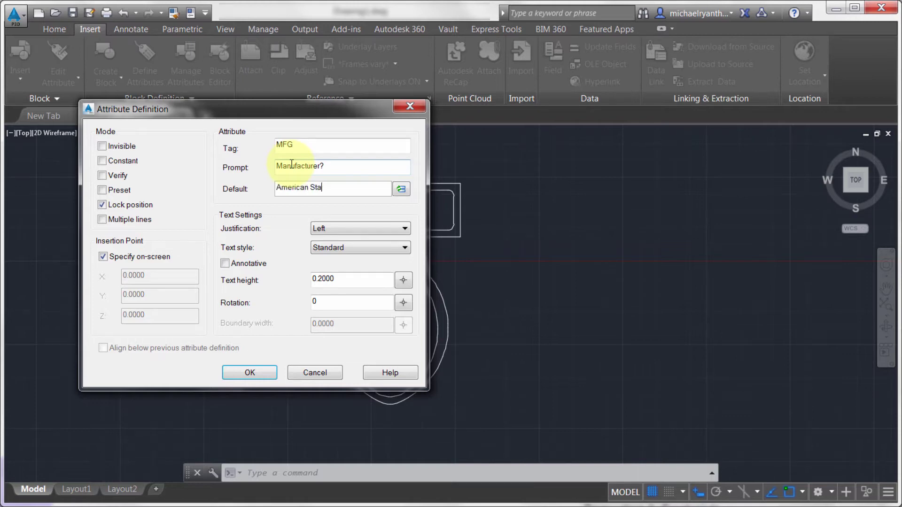
text(ndard)
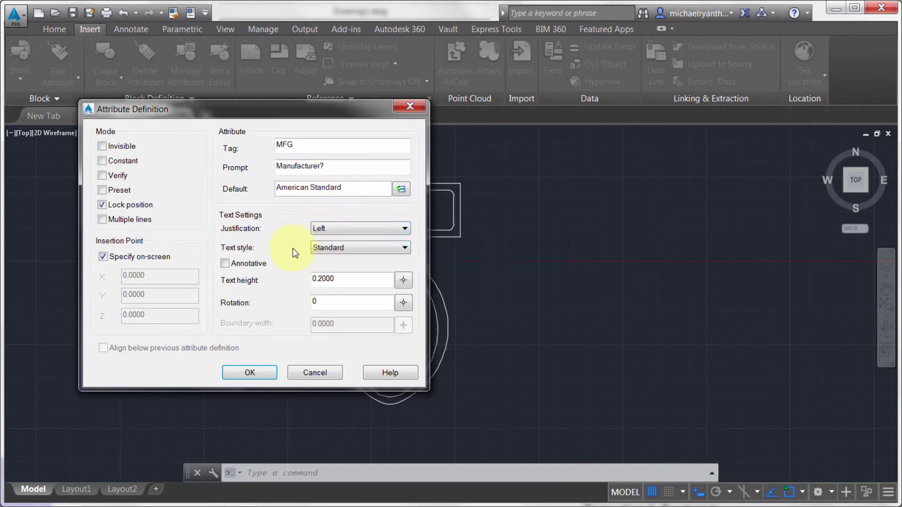
Set the attribute's text height to 1 and place the tag near the middle of the toilet tank's inner rectangle.
click(334, 248)
click(335, 248)
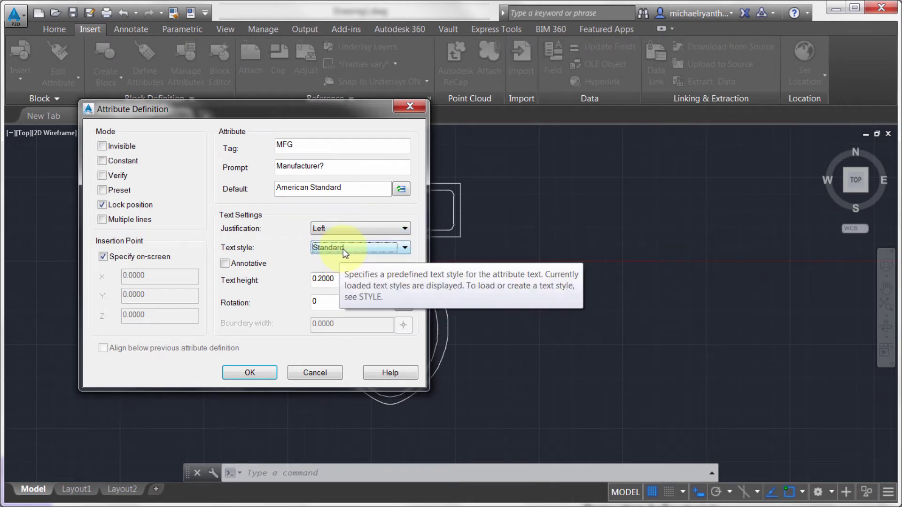
drag(354, 279, 299, 279)
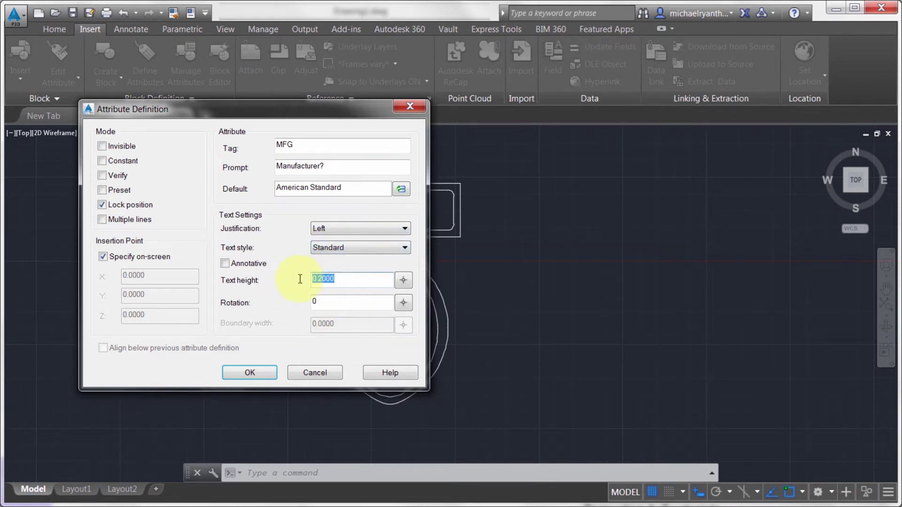
text(1)
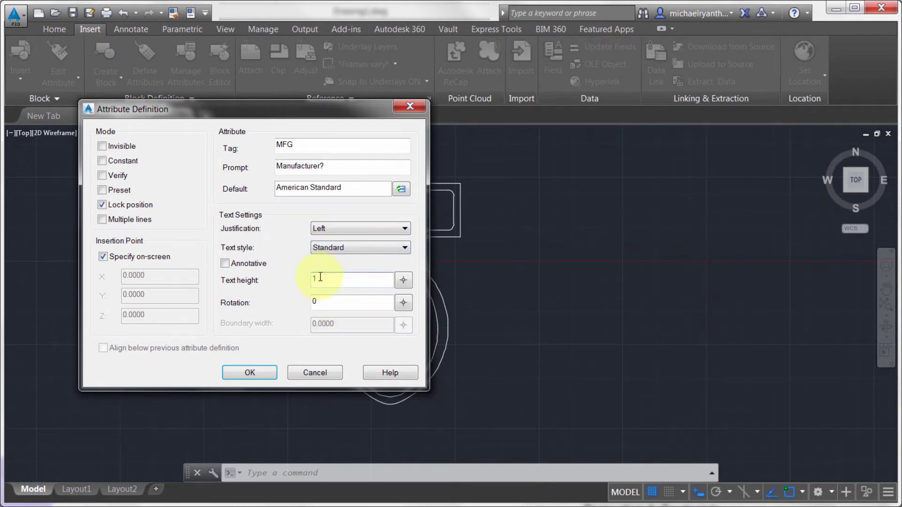
click(261, 372)
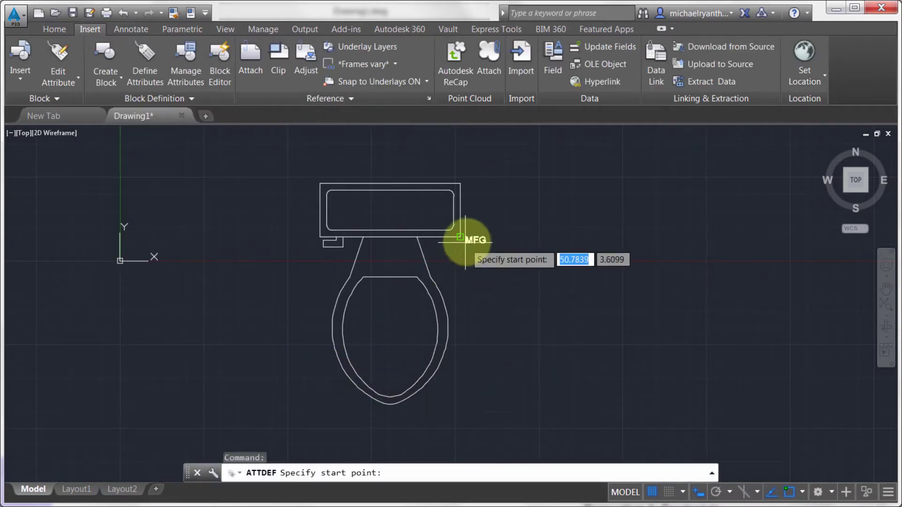
scroll(471, 230, up, 4)
middle_drag(470, 230, 517, 303)
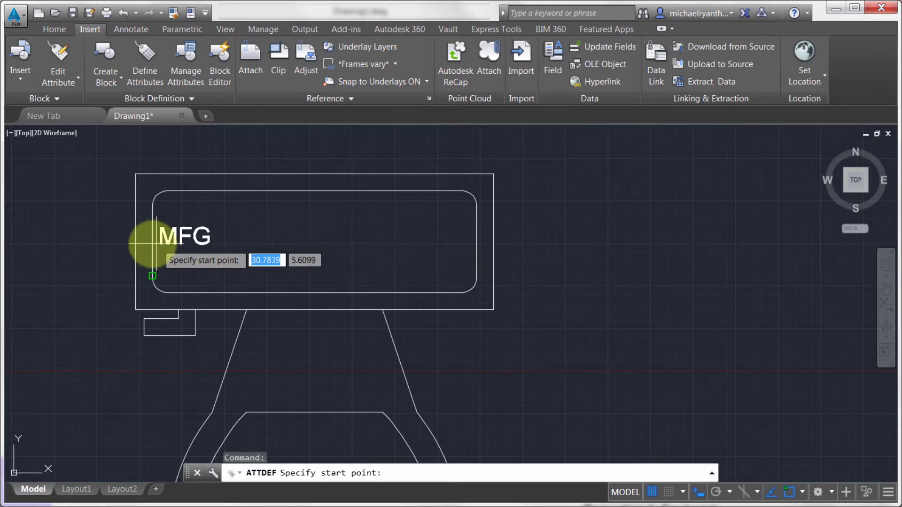
click(298, 247)
Review the tag, prompt and default of the placed MFG attribute definition without changing them.
click(328, 238)
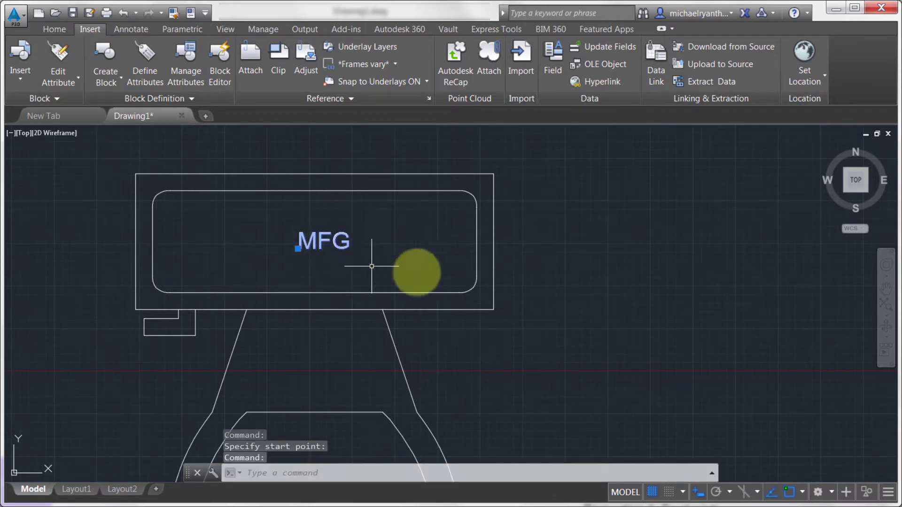
double_click(325, 241)
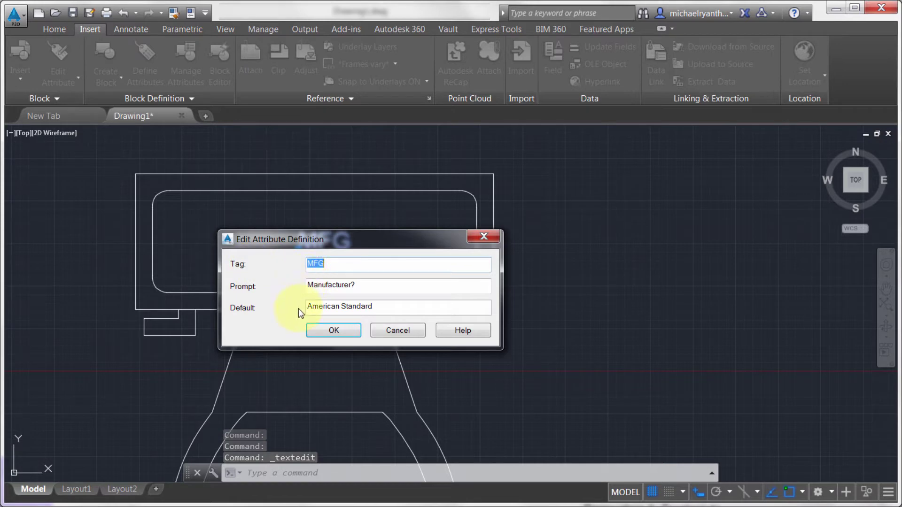
click(395, 329)
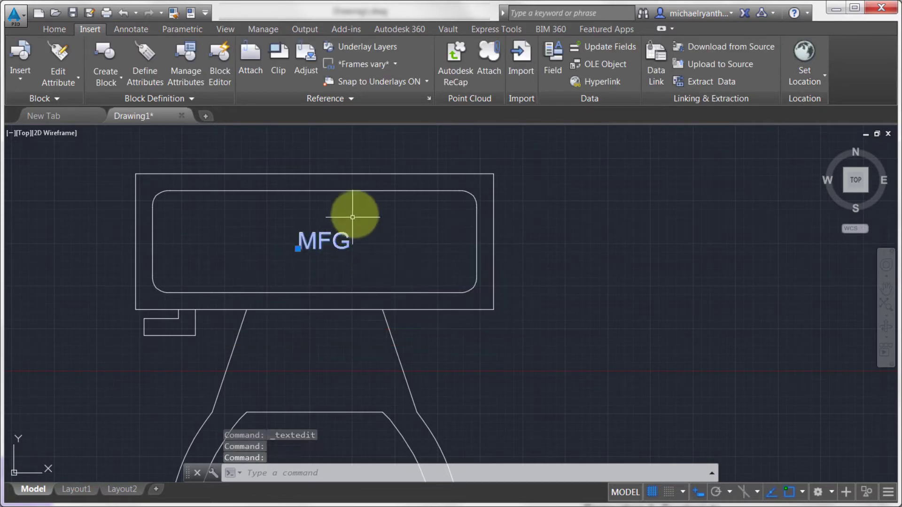
right_click(355, 214)
key(Escape)
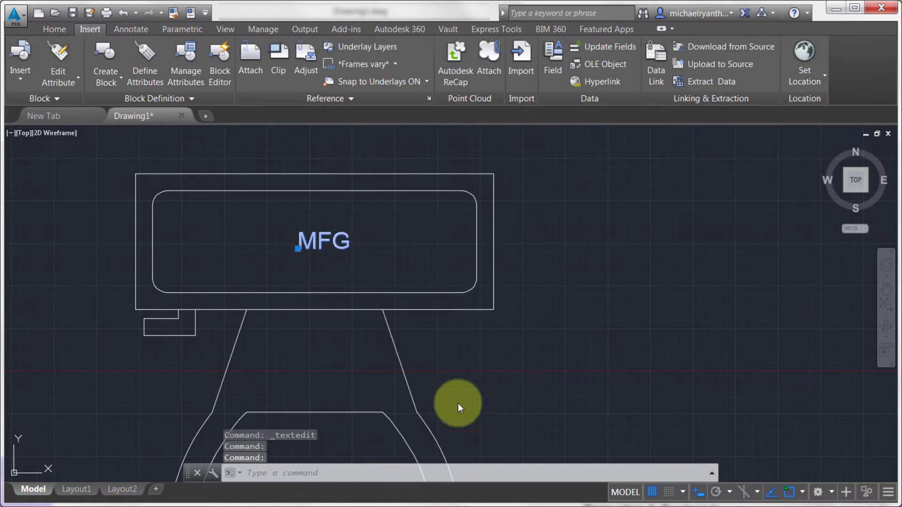
Set the MFG attribute's text justification to Middle in its properties.
key(ctrl+1)
middle_drag(427, 287, 549, 292)
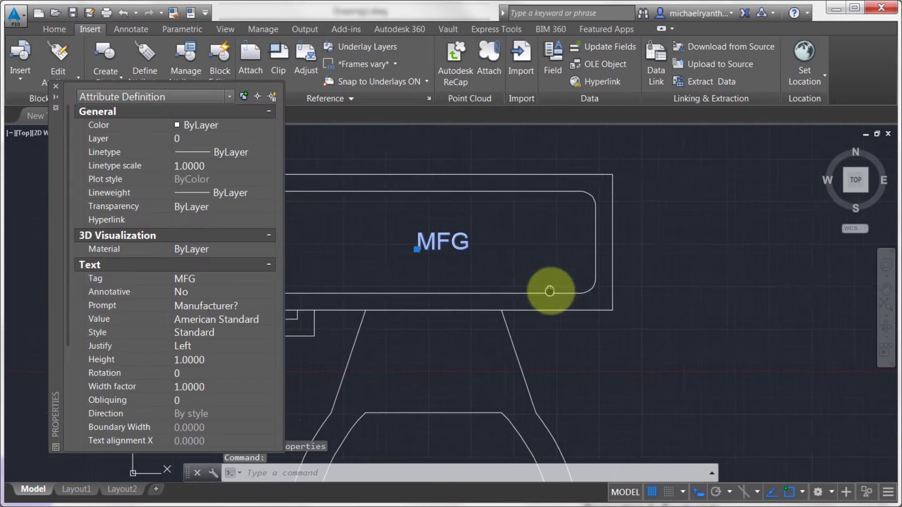
click(269, 111)
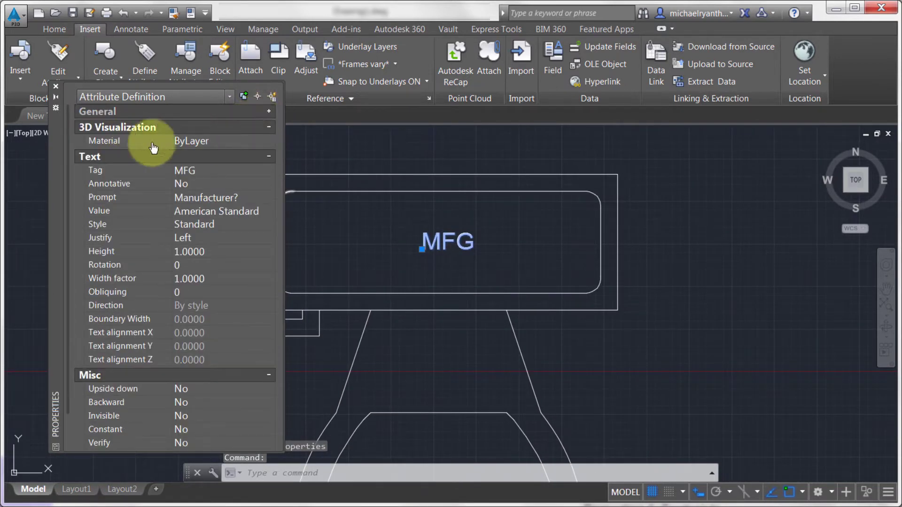
click(266, 127)
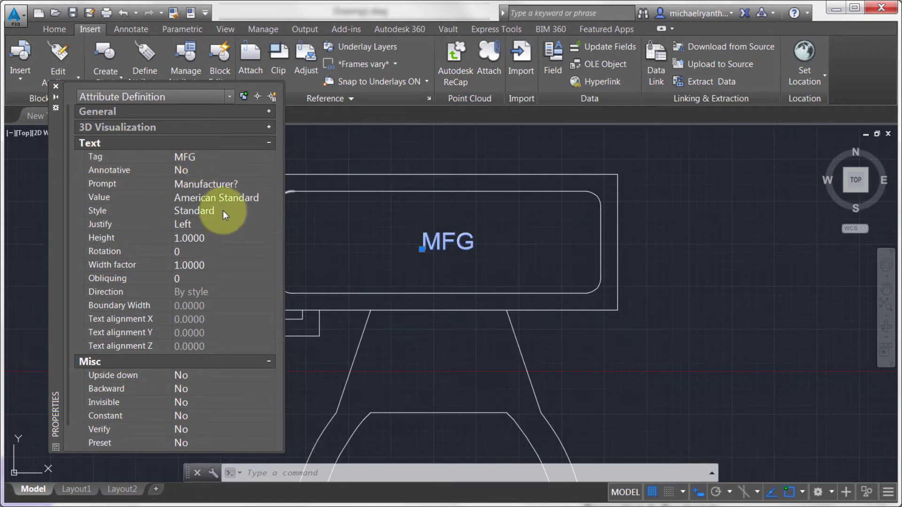
click(228, 224)
click(234, 226)
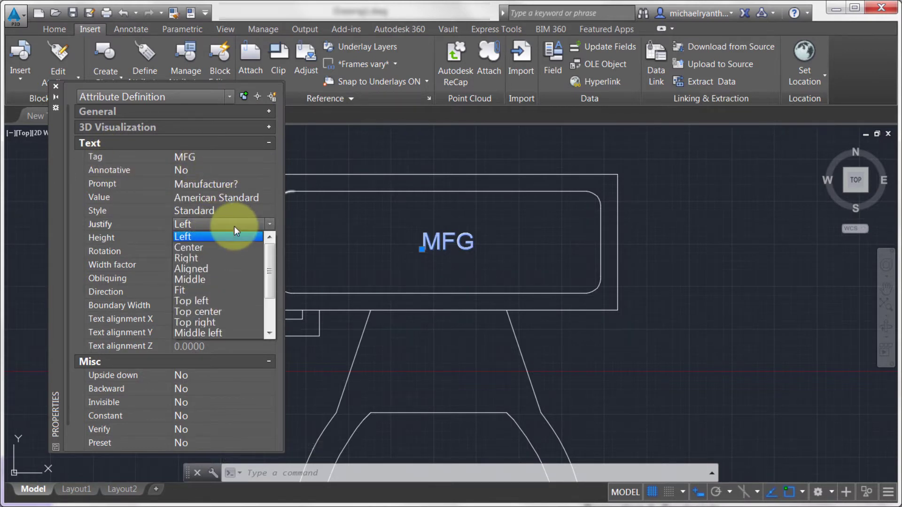
click(215, 280)
Set the MFG attribute's text height to 1.25 and close its properties.
click(213, 238)
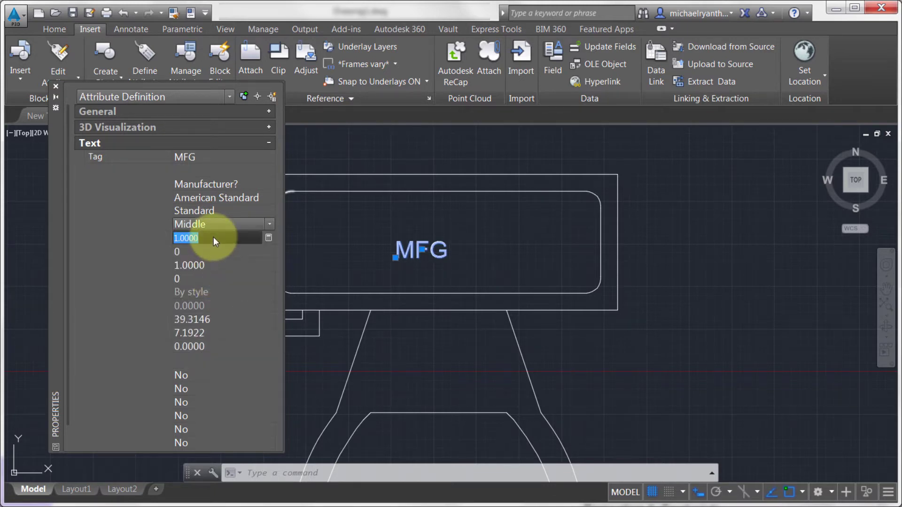
text(1.2500)
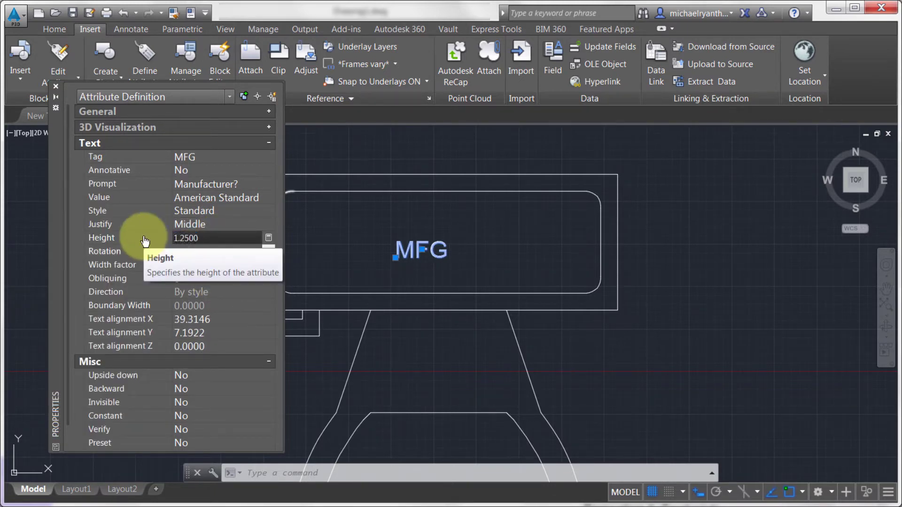
key(Tab)
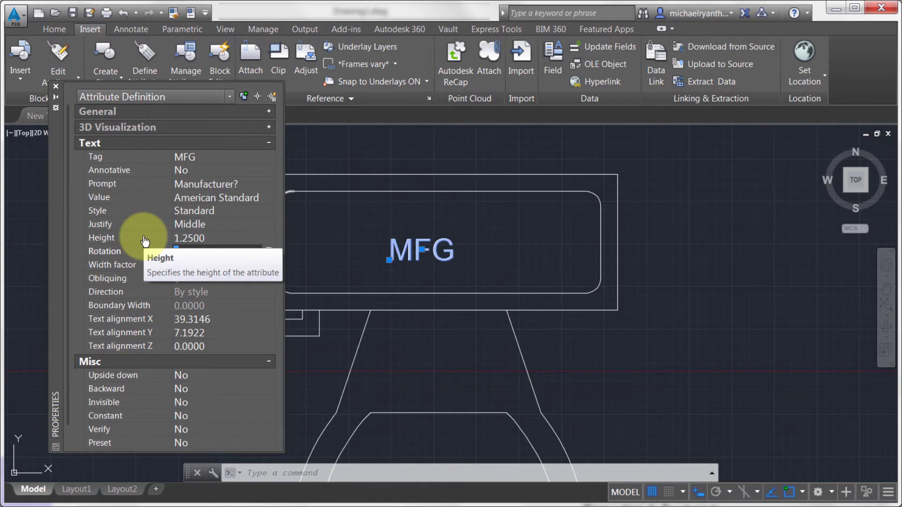
click(55, 86)
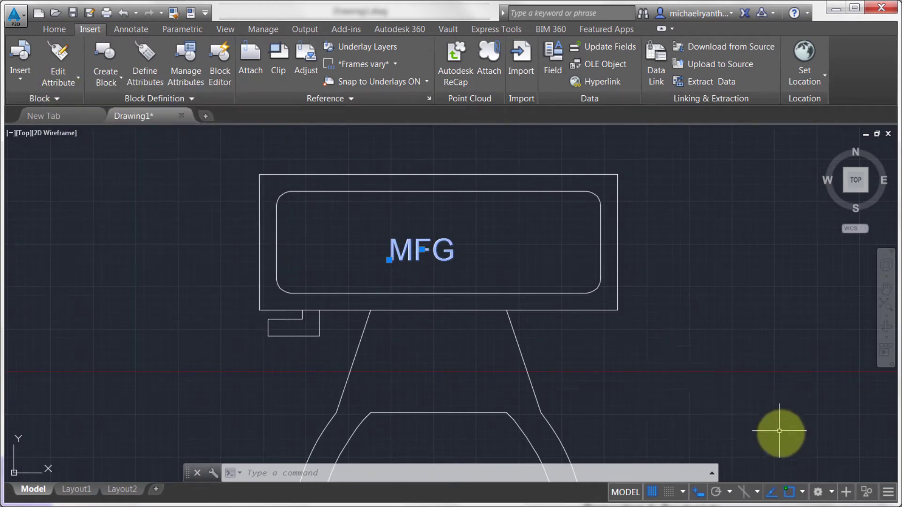
Enable the Midpoint object snap and move the MFG tag by its middle grip to the centre of the tank's inner rectangle.
click(803, 491)
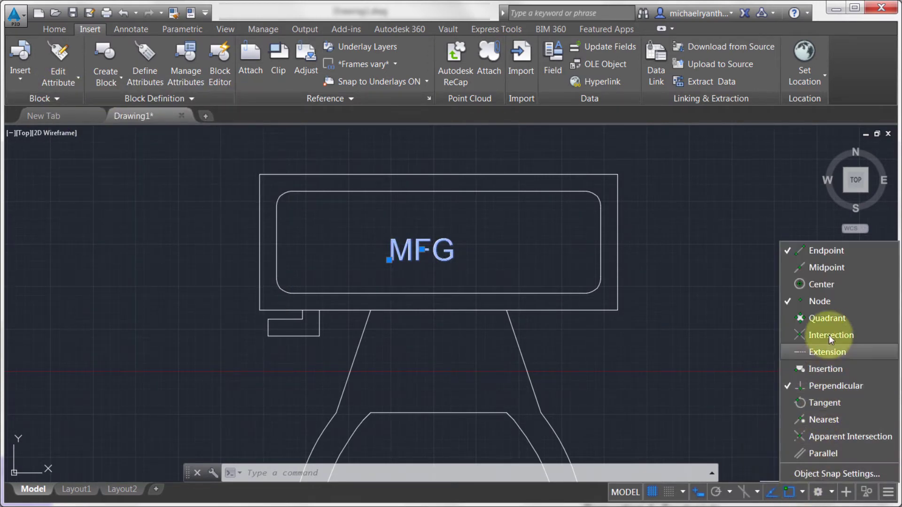
click(826, 268)
click(528, 263)
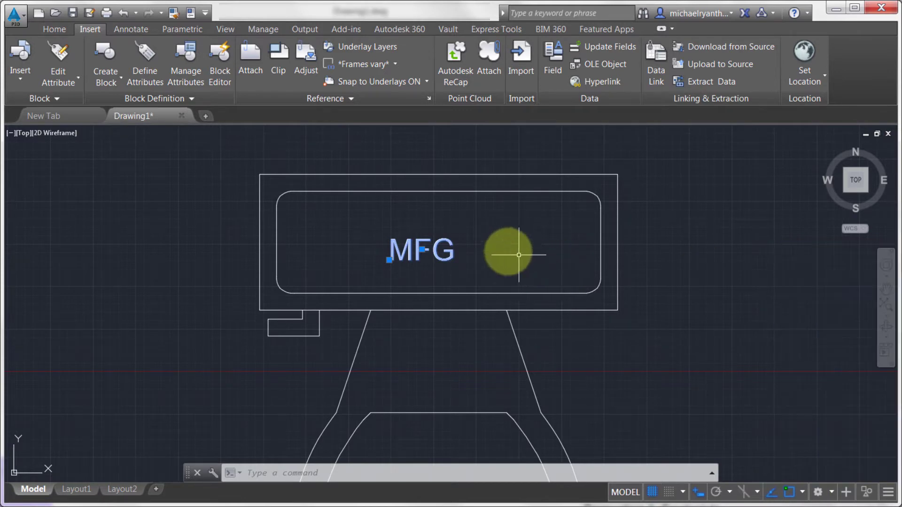
click(423, 250)
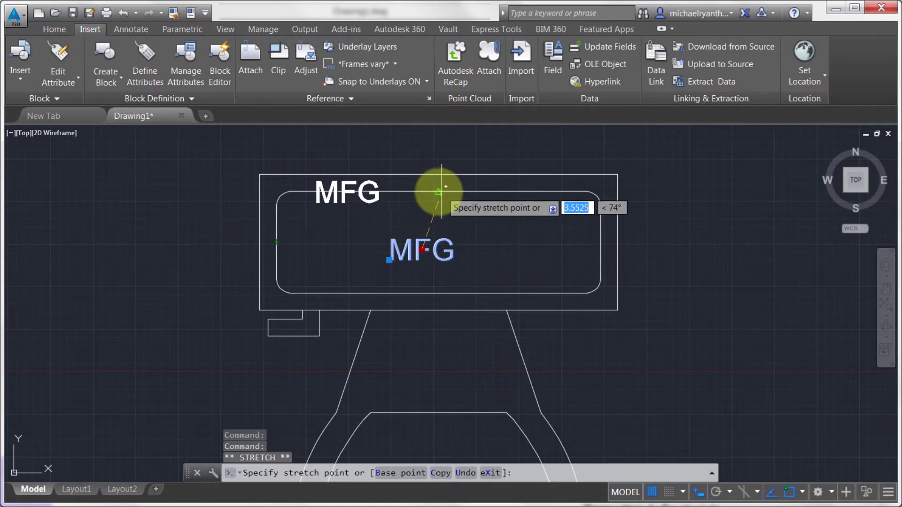
click(454, 239)
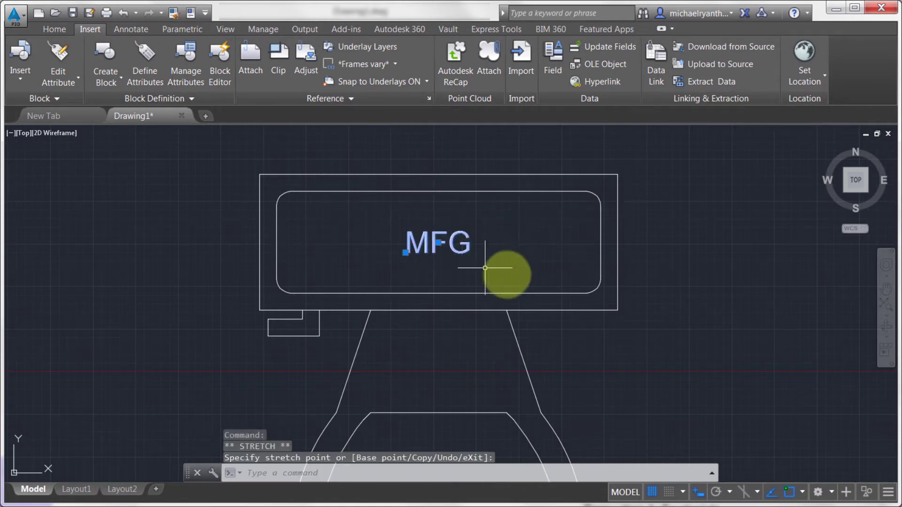
key(Escape)
Start a second attribute definition aligned below the previous one, with Lock position turned off.
scroll(517, 269, down, 2)
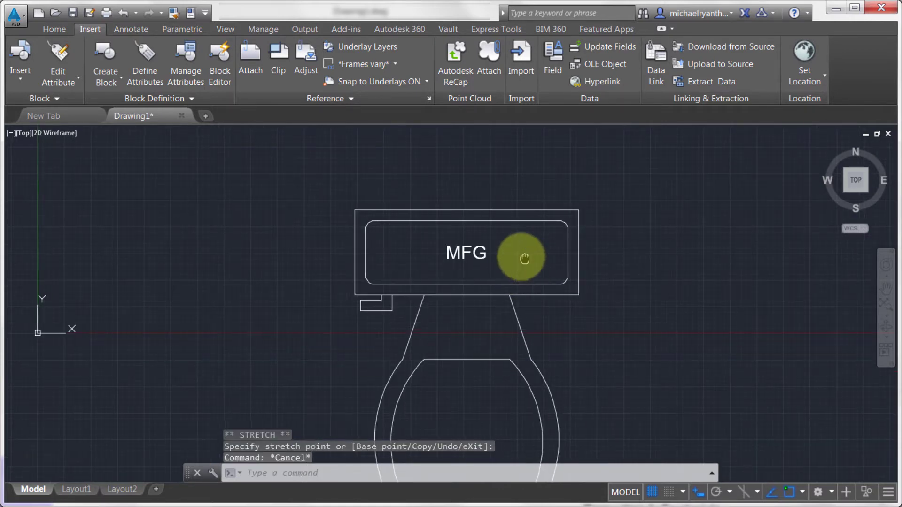
middle_drag(523, 258, 467, 204)
middle_drag(562, 288, 530, 274)
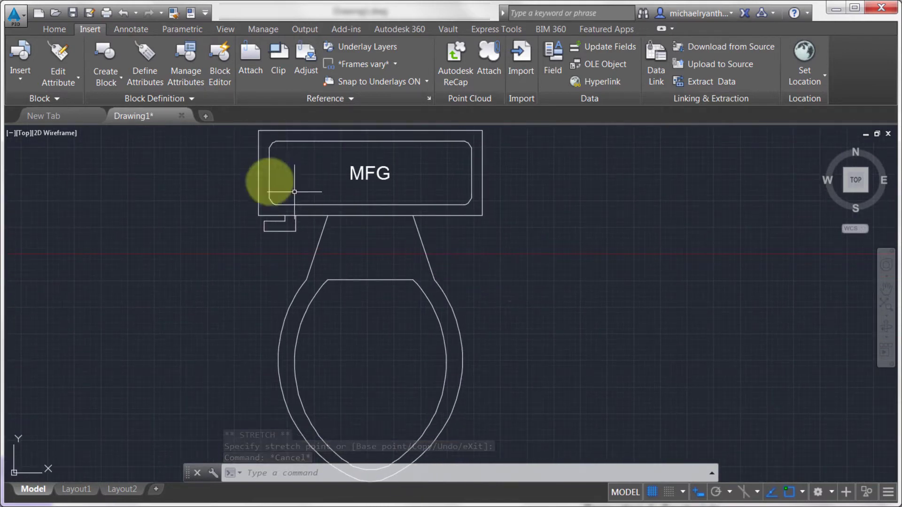
click(151, 66)
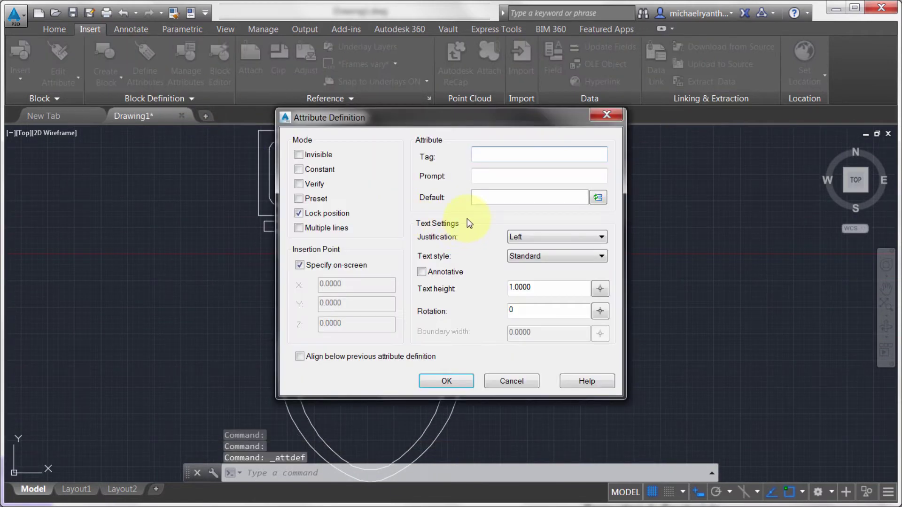
drag(434, 118, 527, 127)
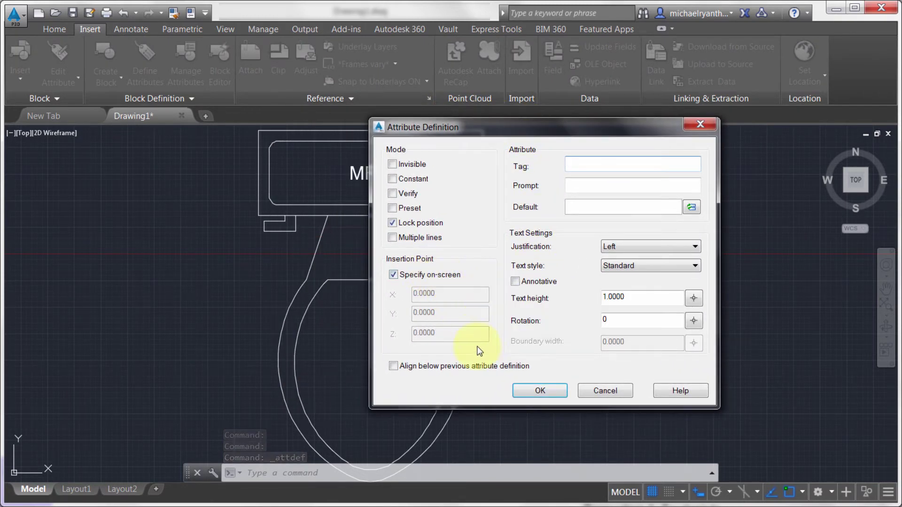
click(435, 367)
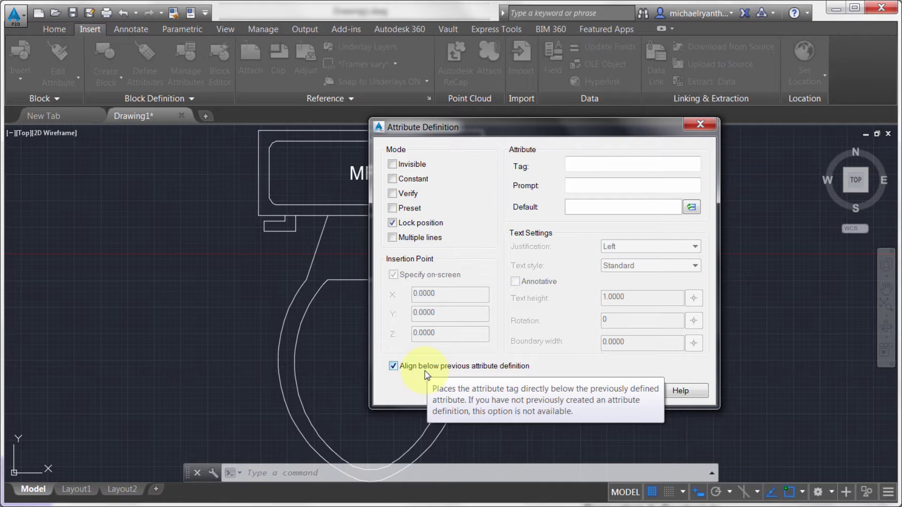
click(426, 224)
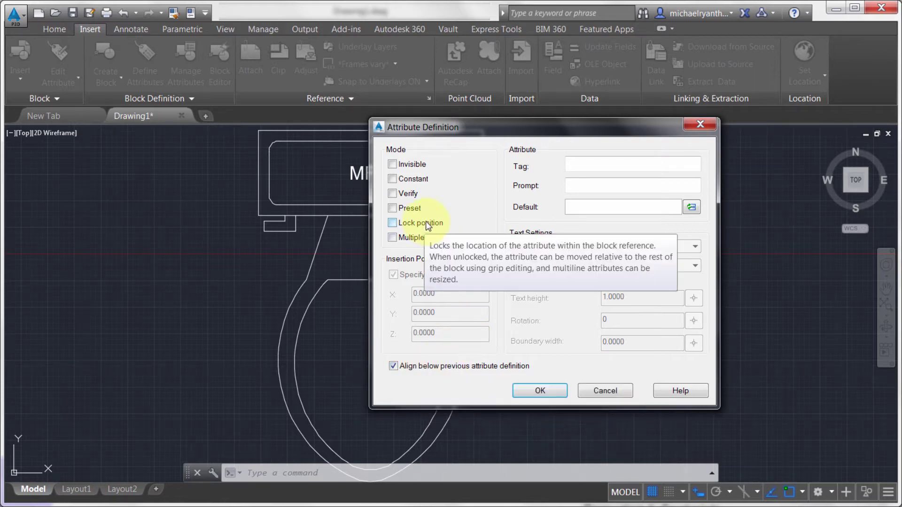
Define a CAPACITY attribute below MFG with the prompt "Capacity?", default value 1L and Verify off.
click(410, 196)
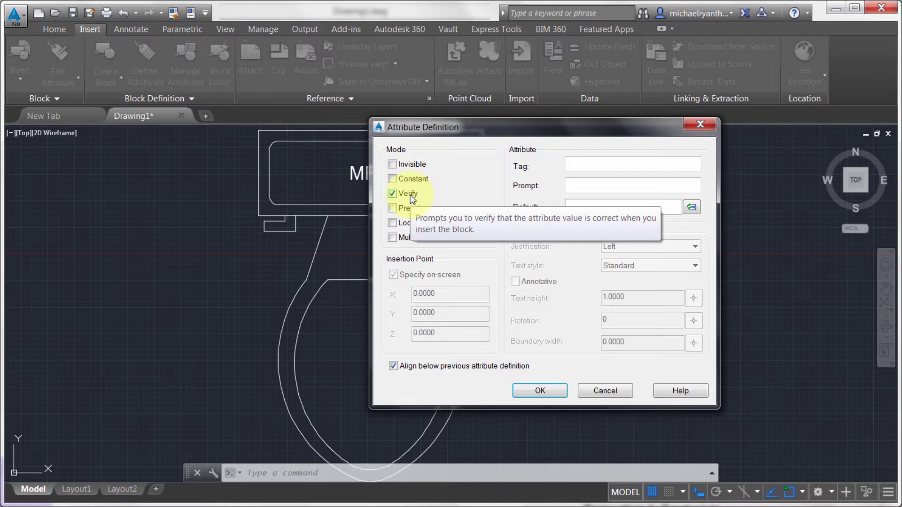
click(409, 194)
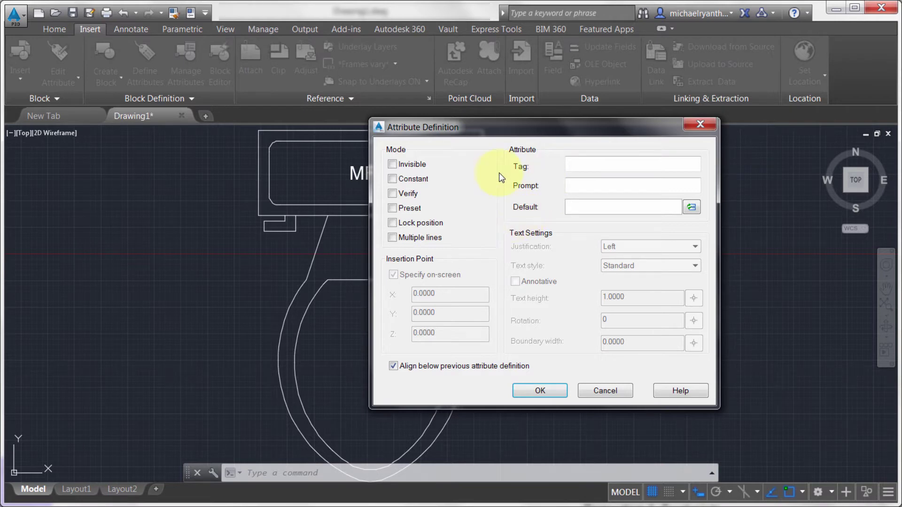
click(578, 164)
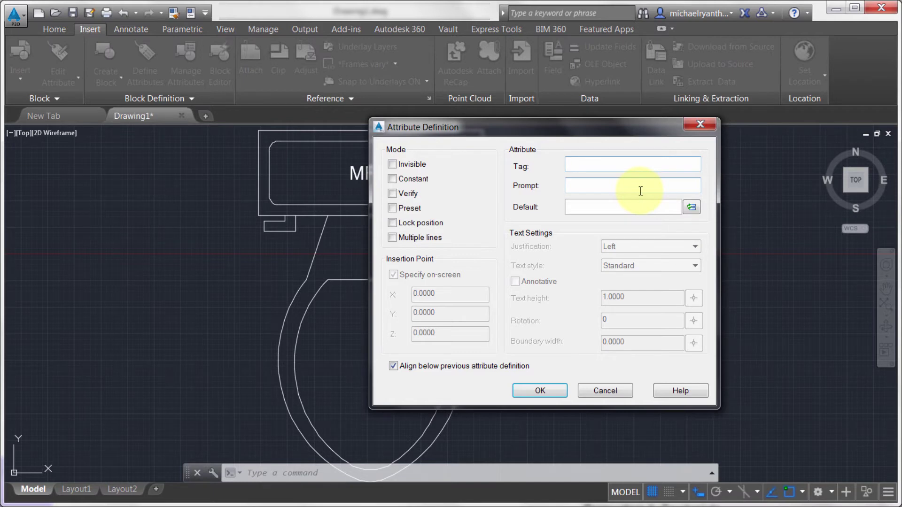
text(CAPACITY)
click(640, 191)
text(Capacity)
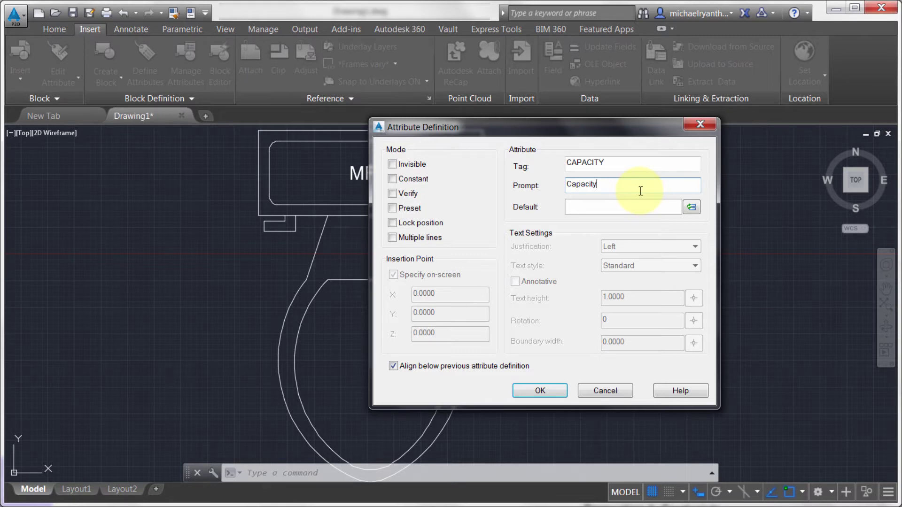
text(?)
key(Tab)
text(1L)
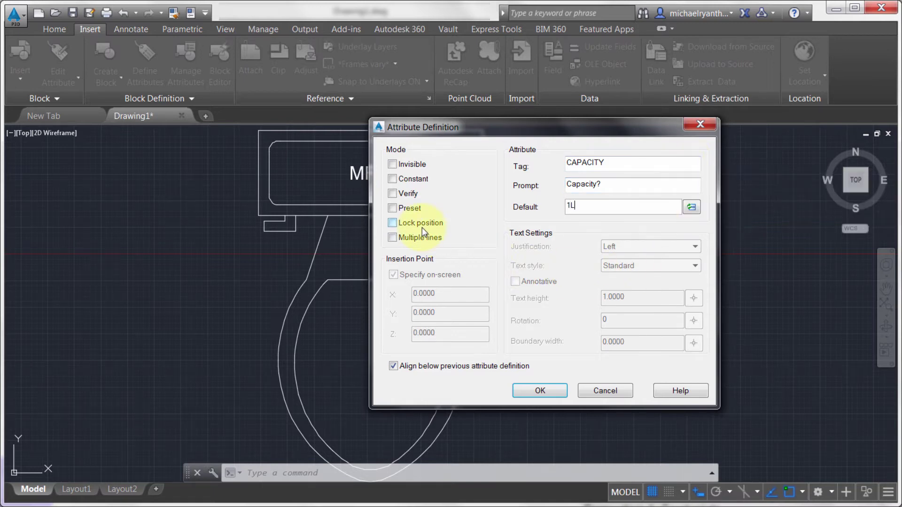
click(541, 390)
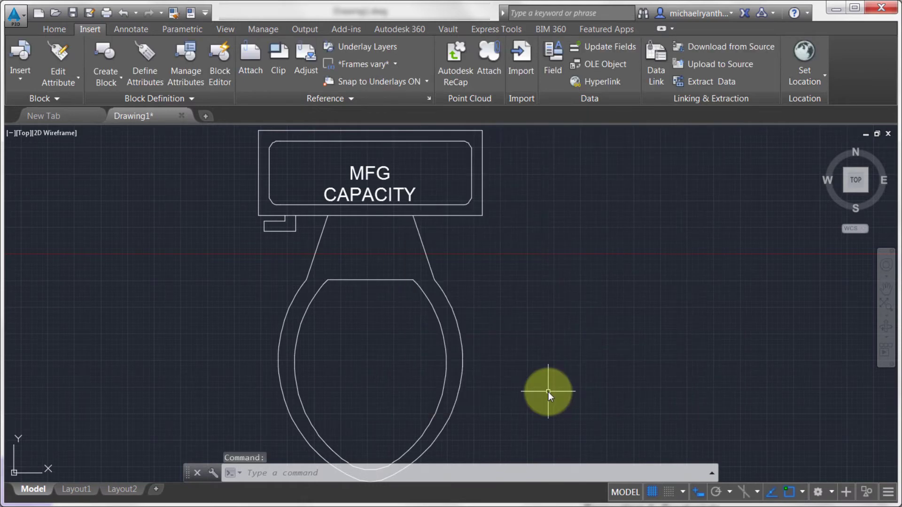
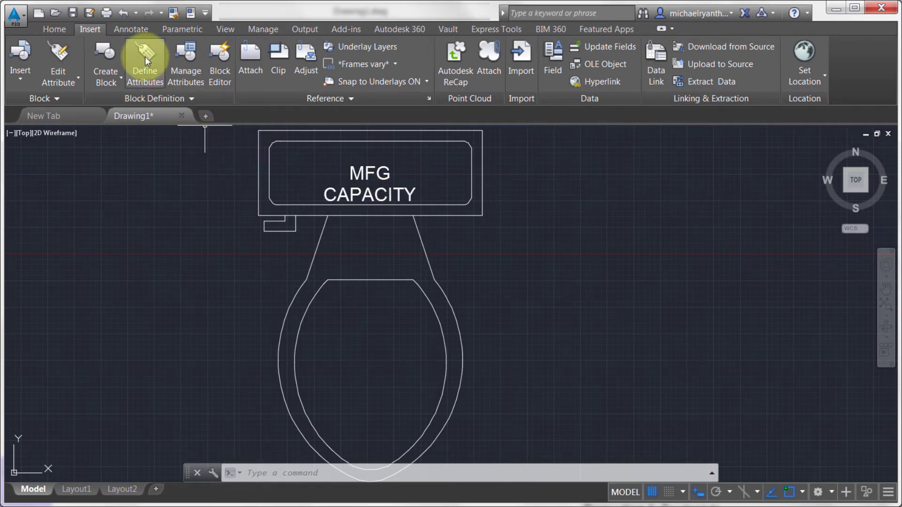
Define an invisible, multiple-line COMMENTS attribute with the prompt "Additional things to say?" and place it to the right of the toilet bowl.
click(320, 155)
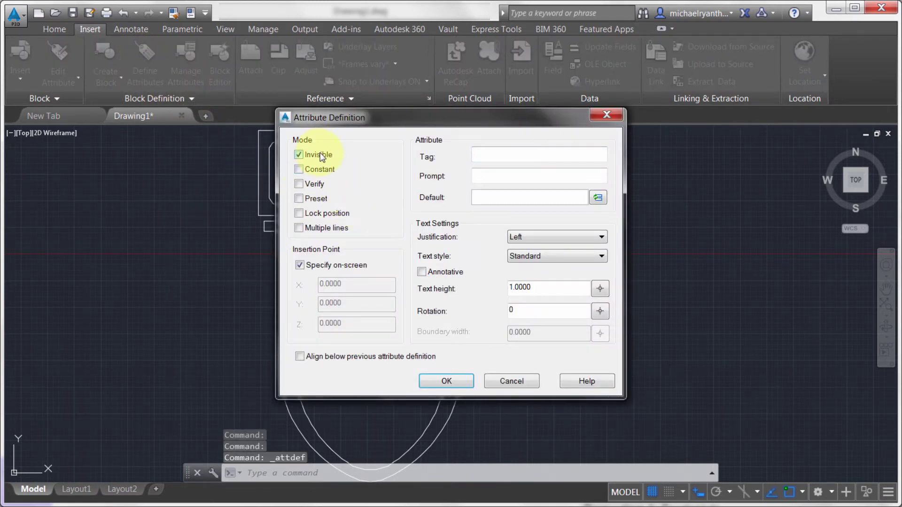
click(319, 228)
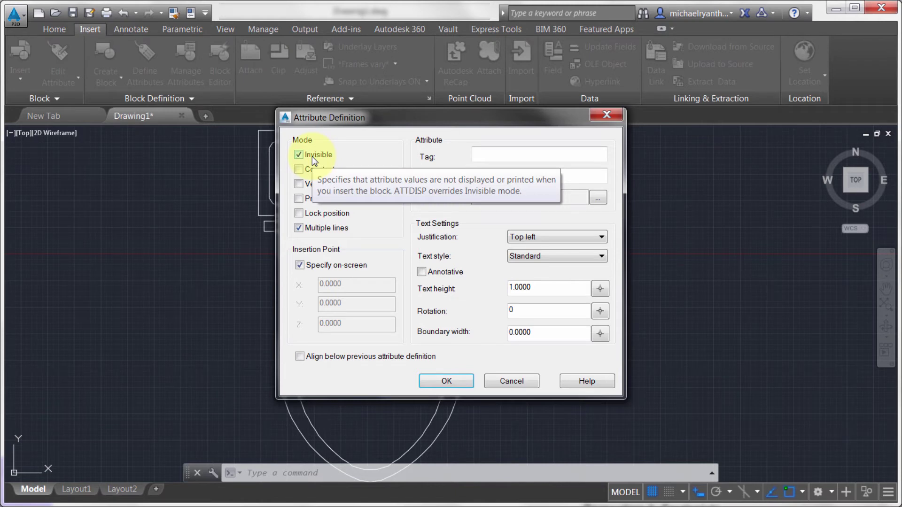
click(490, 155)
text(COMMENTS)
key(Tab)
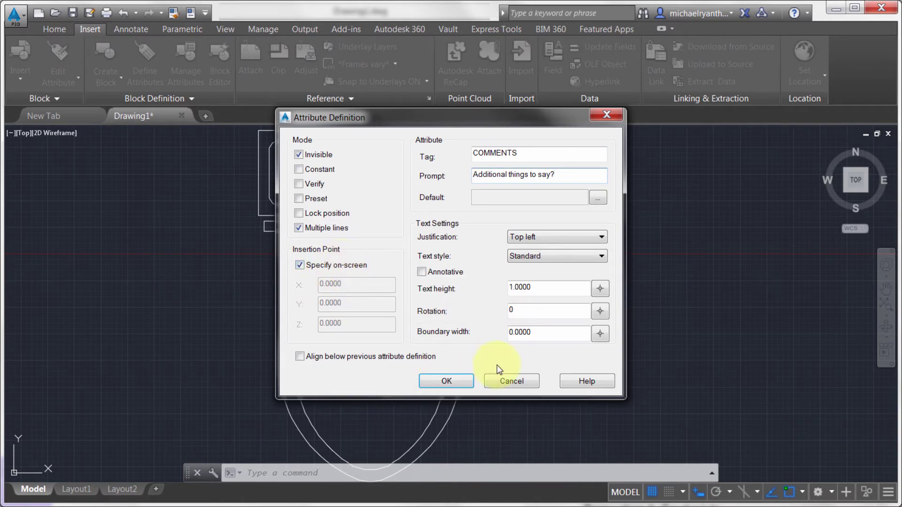
click(468, 384)
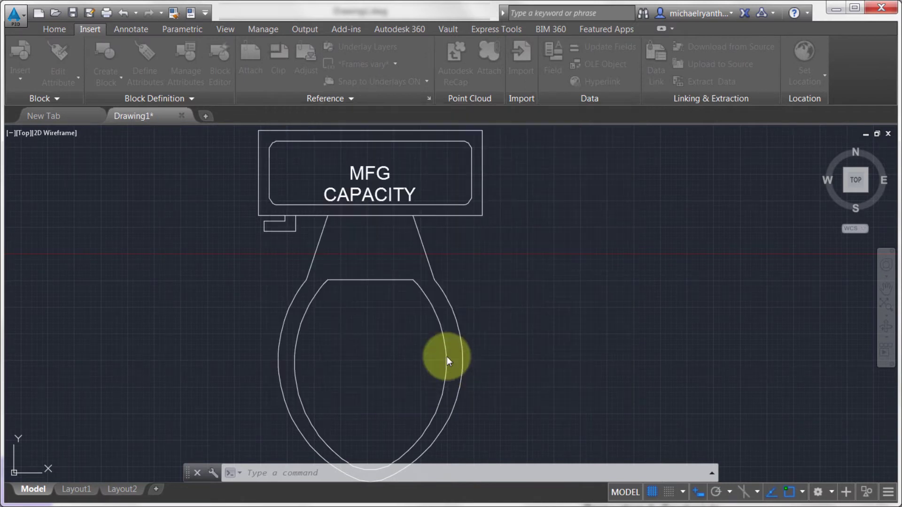
click(460, 261)
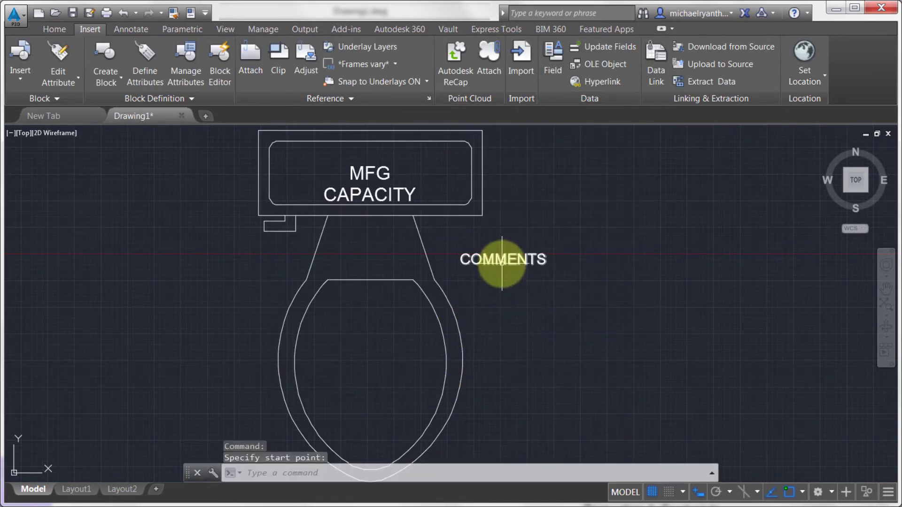
key(Escape)
Start another attribute definition with Lock position on and both Multiple lines and Invisible off.
middle_drag(531, 311, 527, 295)
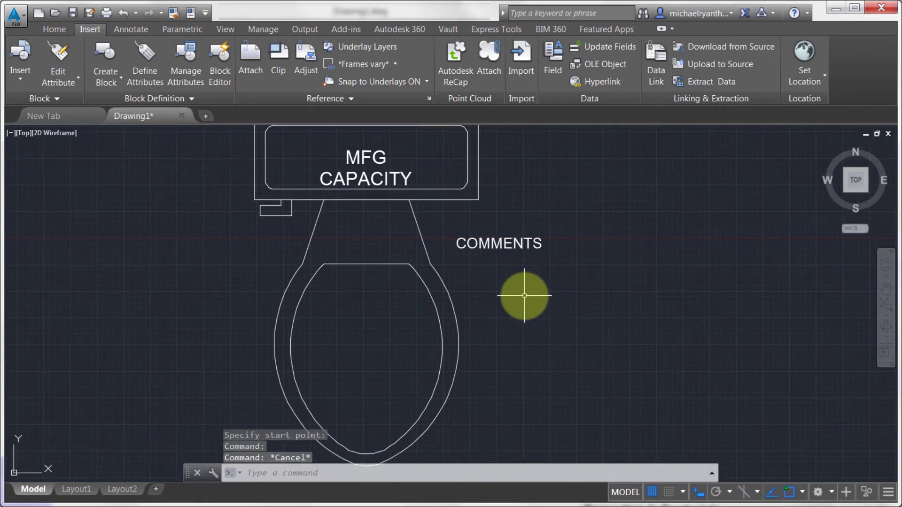
click(148, 54)
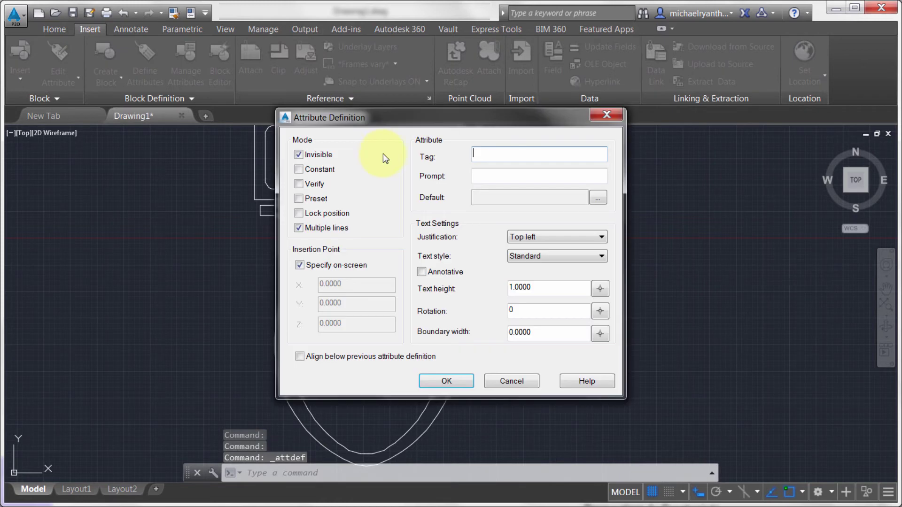
click(338, 229)
click(324, 213)
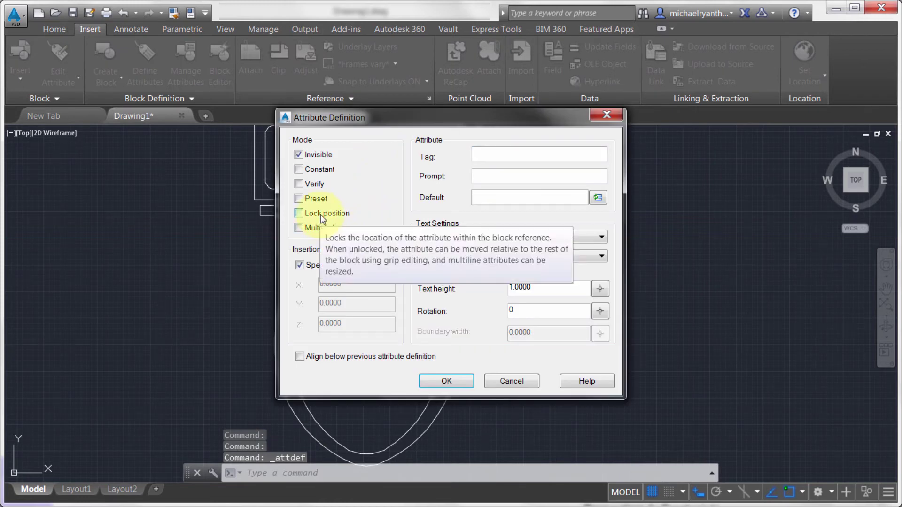
click(323, 155)
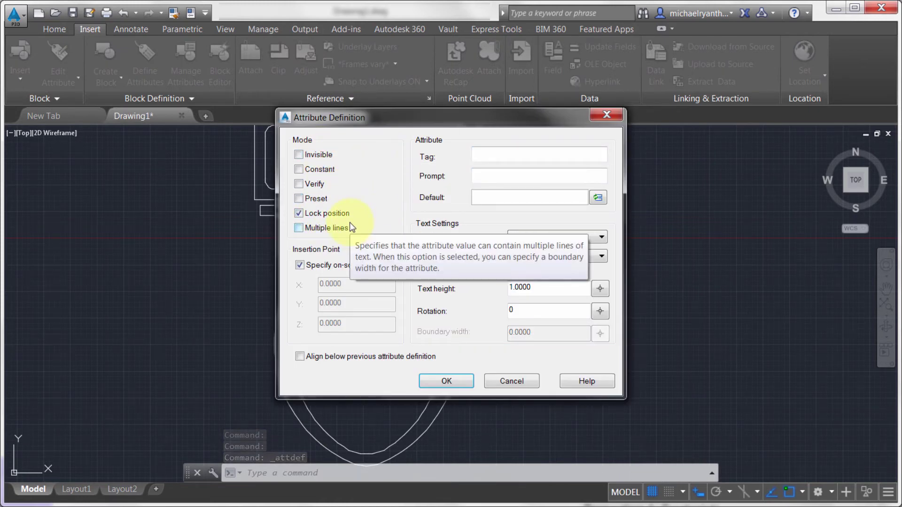
Insert the LastSavedBy field, with no format, as the new attribute's default value.
click(597, 199)
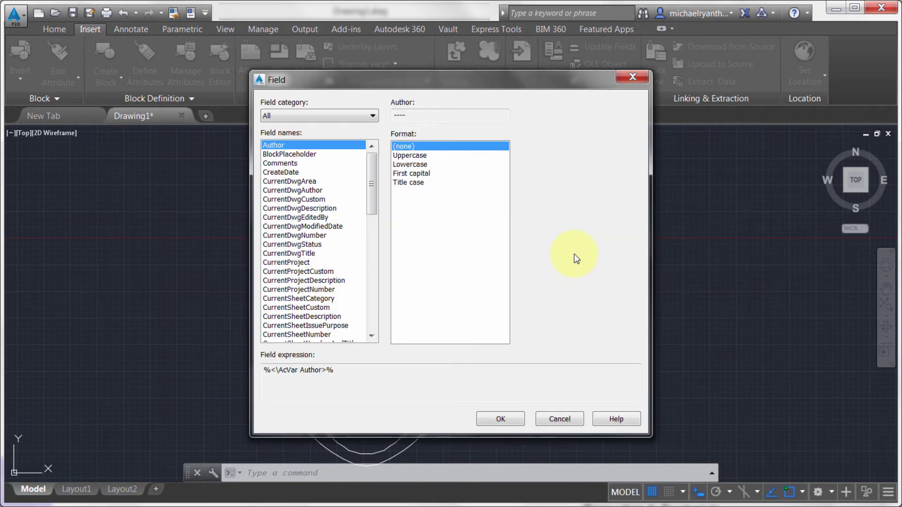
drag(371, 167, 380, 283)
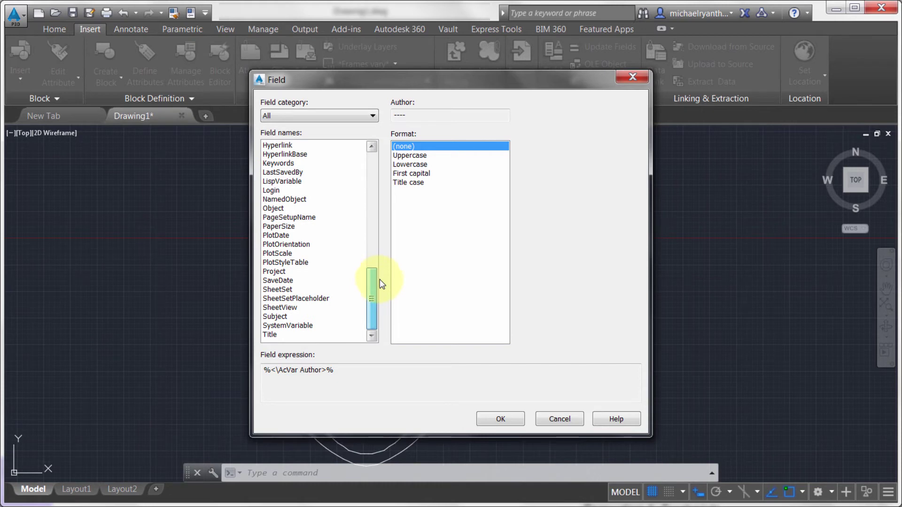
drag(378, 280, 379, 156)
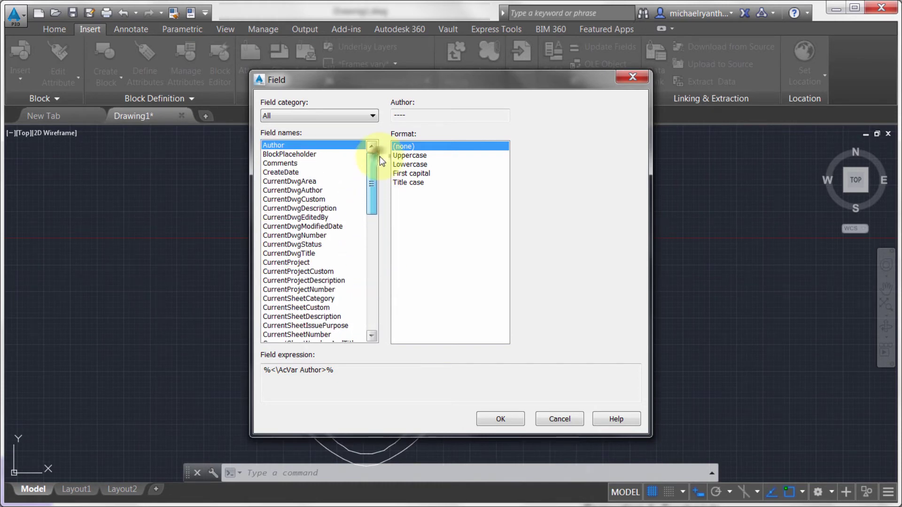
drag(375, 173, 371, 256)
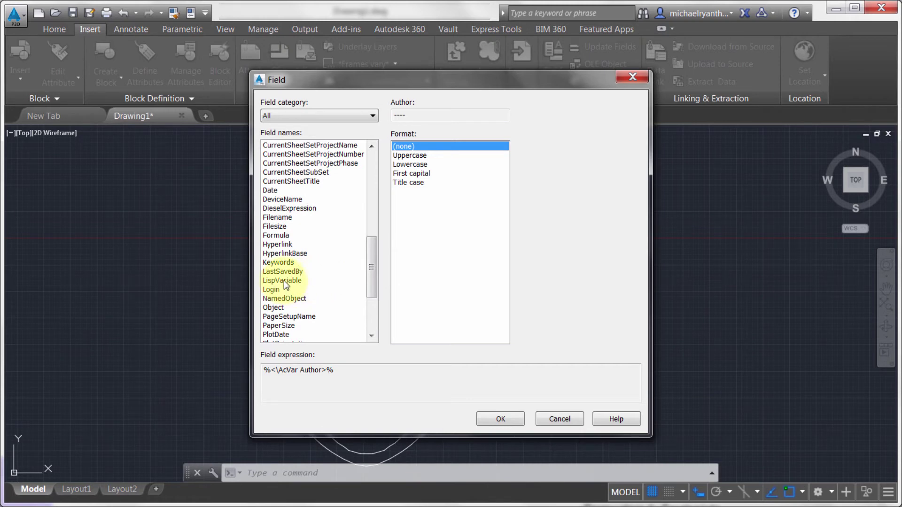
click(283, 272)
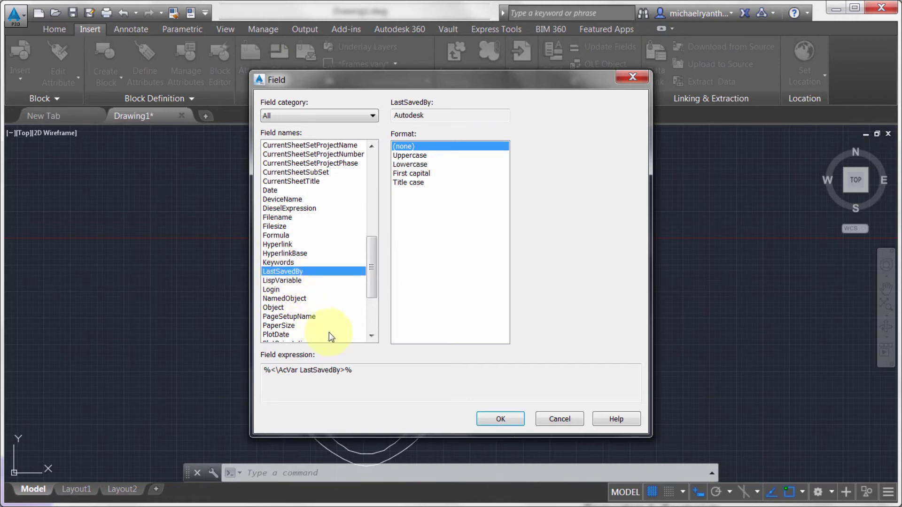
click(500, 419)
Tag the attribute LASTSAVED_BY with the prompt "Last Saved By", make it invisible and place it inside the toilet bowl.
click(491, 154)
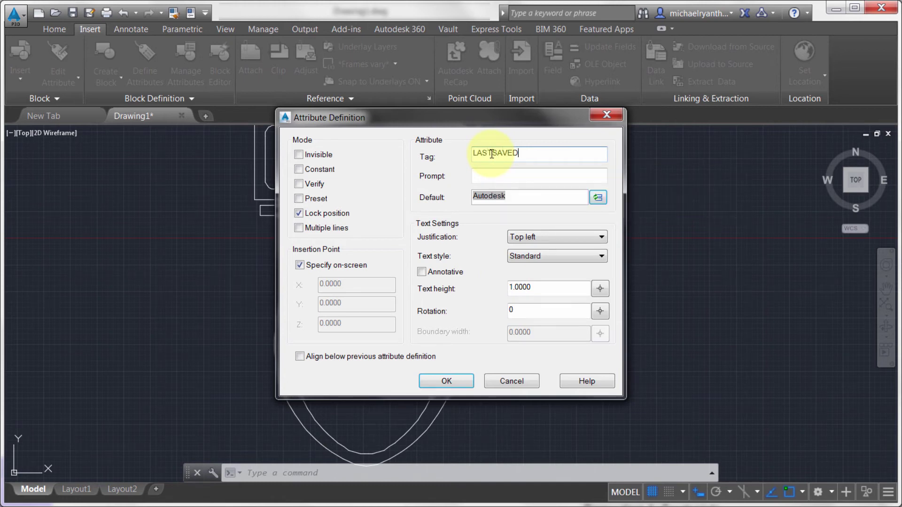
key(Tab)
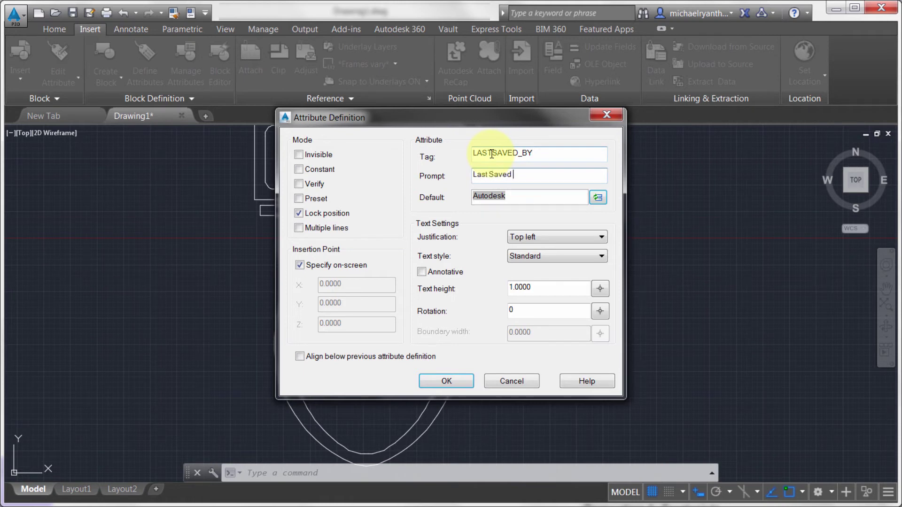
click(298, 155)
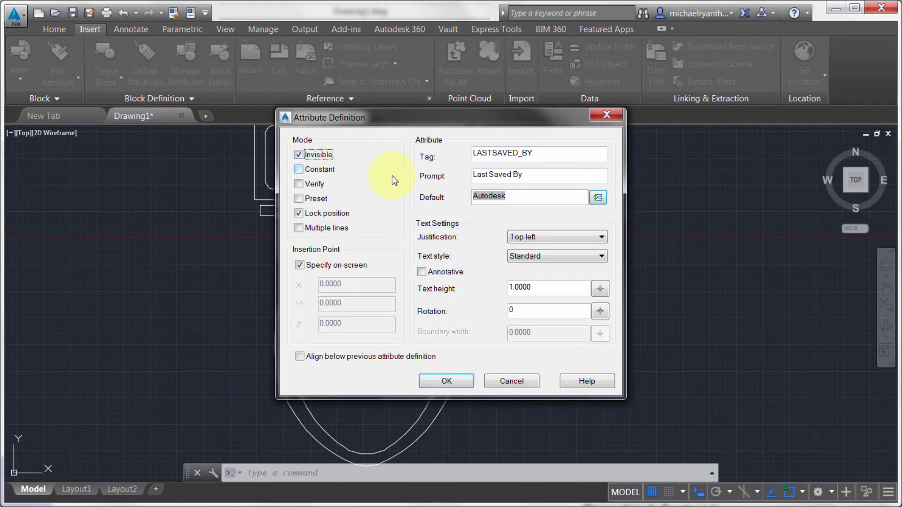
click(458, 381)
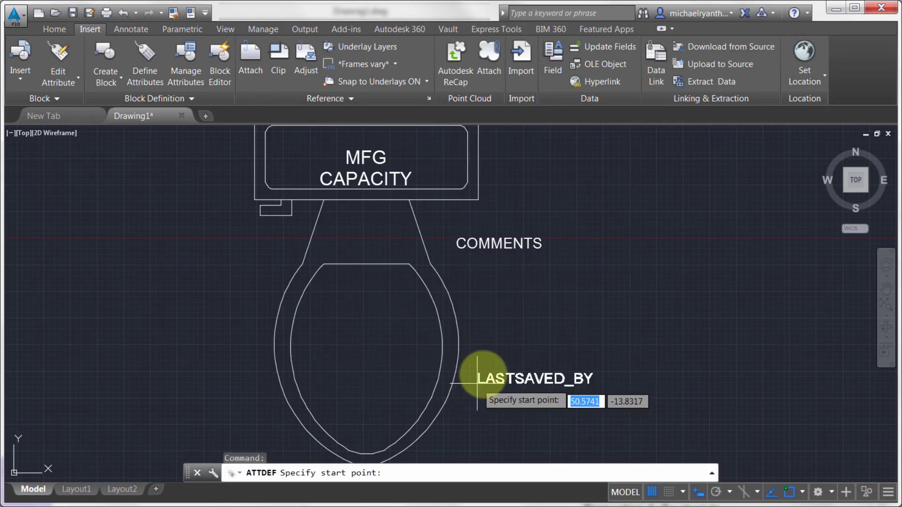
click(305, 357)
scroll(405, 314, down, 2)
middle_drag(450, 315, 441, 302)
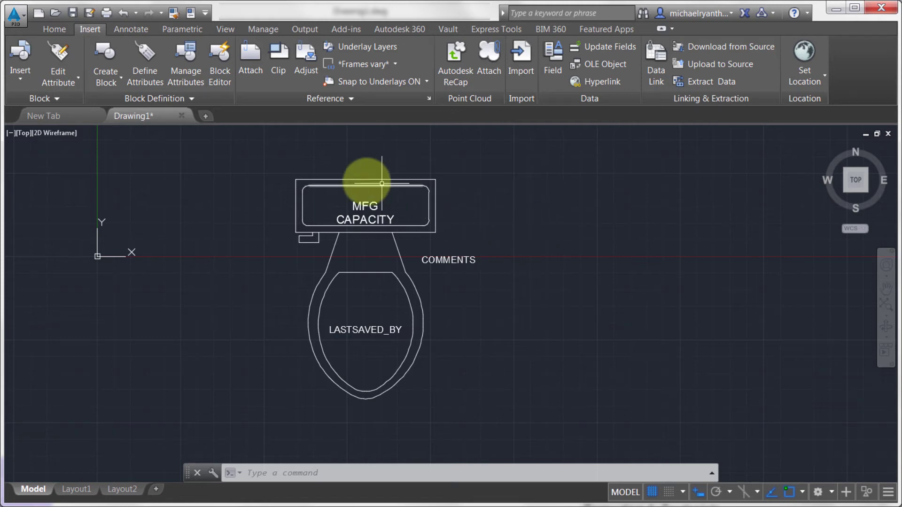
Start a block definition named MY_TOILET with its base point at the midpoint of the tank's top edge.
click(112, 59)
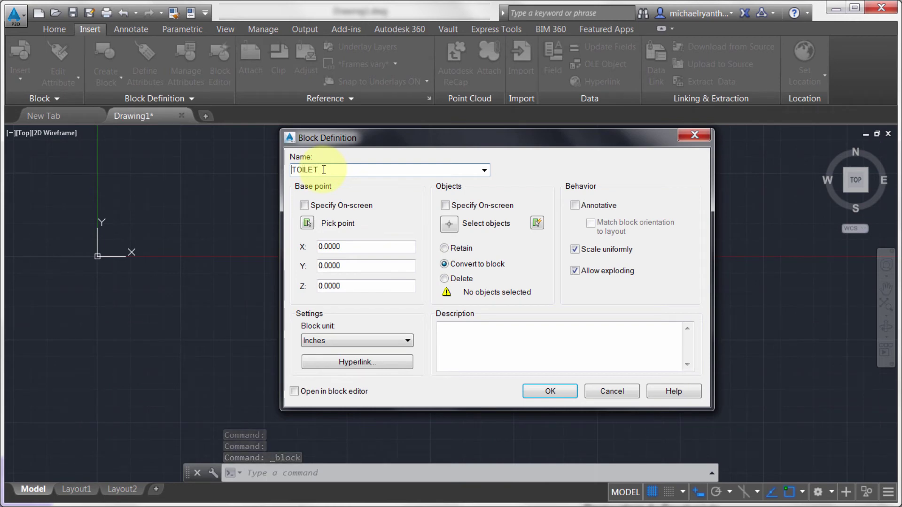
key(Home)
text(MY_)
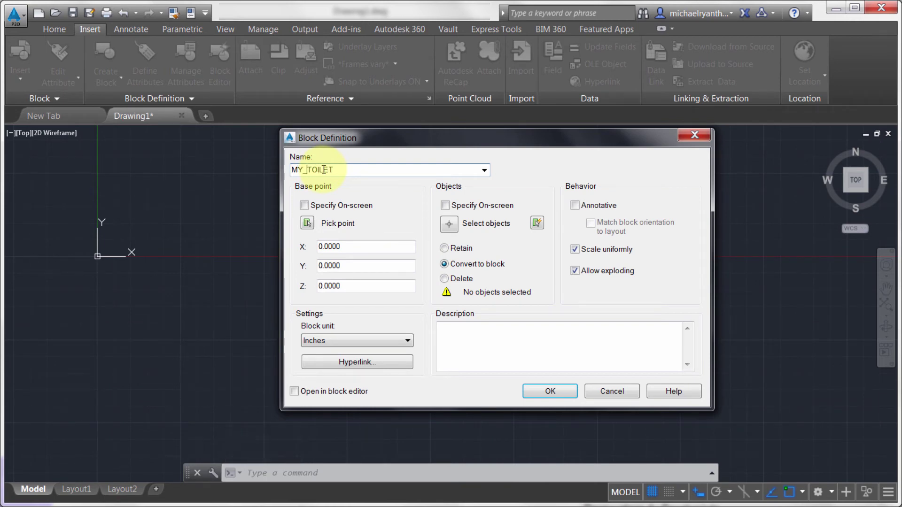
click(307, 223)
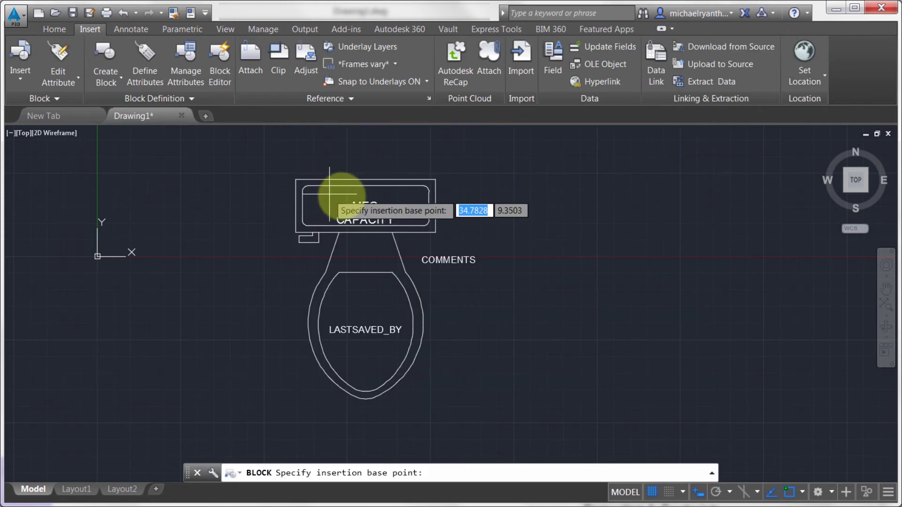
click(365, 179)
Select the whole toilet drawing with all four attribute tags and create the block from them.
click(449, 282)
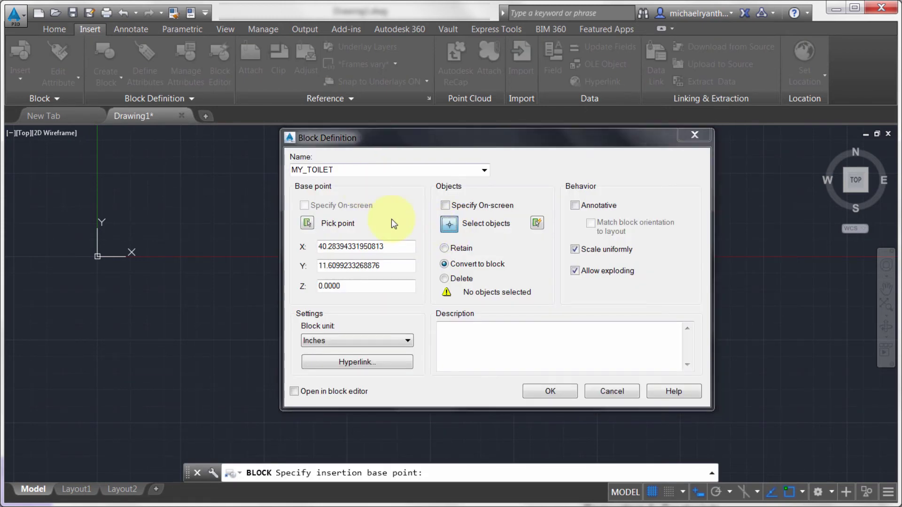
click(271, 161)
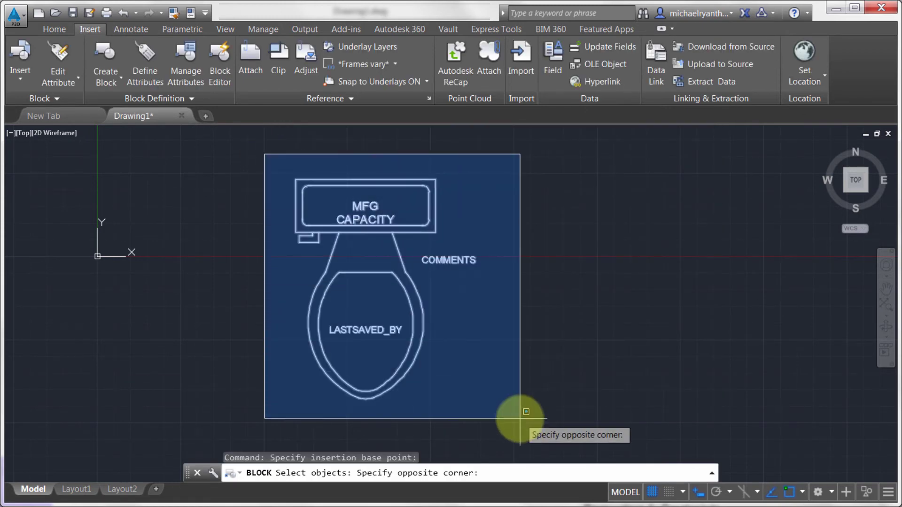
click(519, 413)
key(Return)
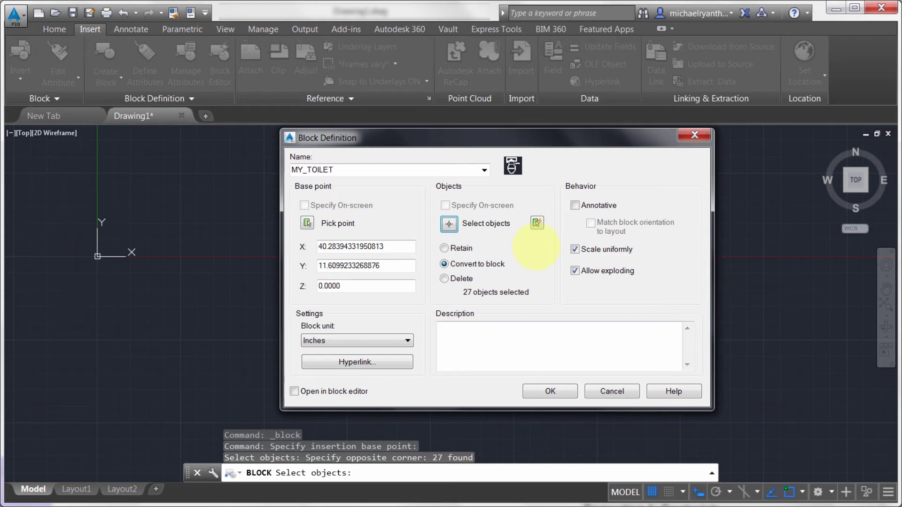
click(547, 387)
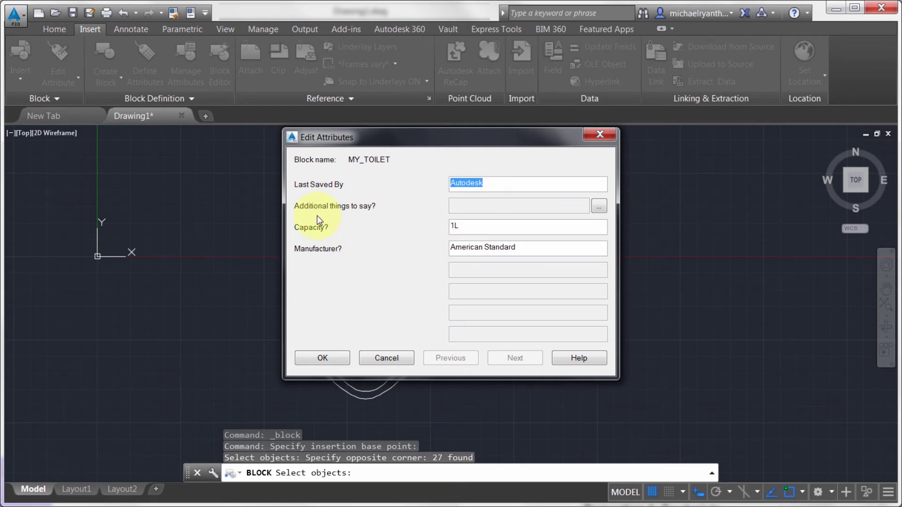
Enter "YA I got a lot to say!" as the MY_TOILET block's additional comments and accept the other default attribute values.
click(598, 206)
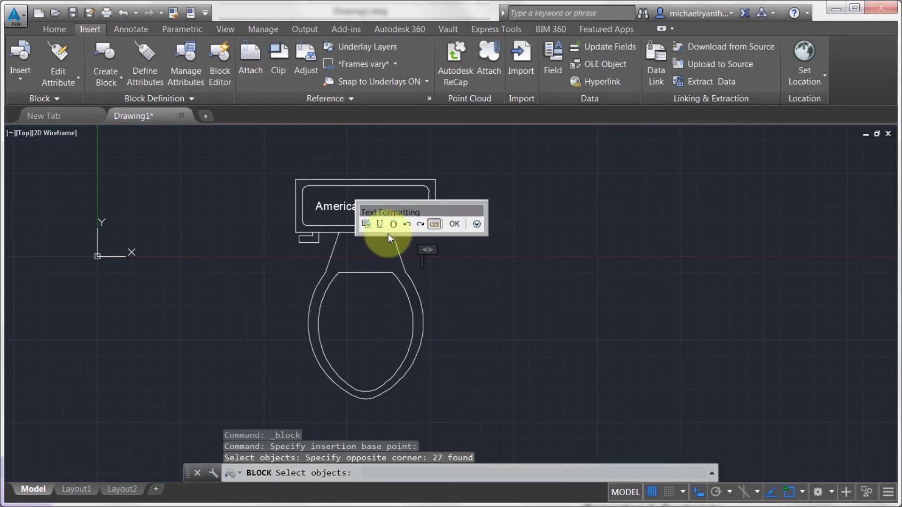
text(I)
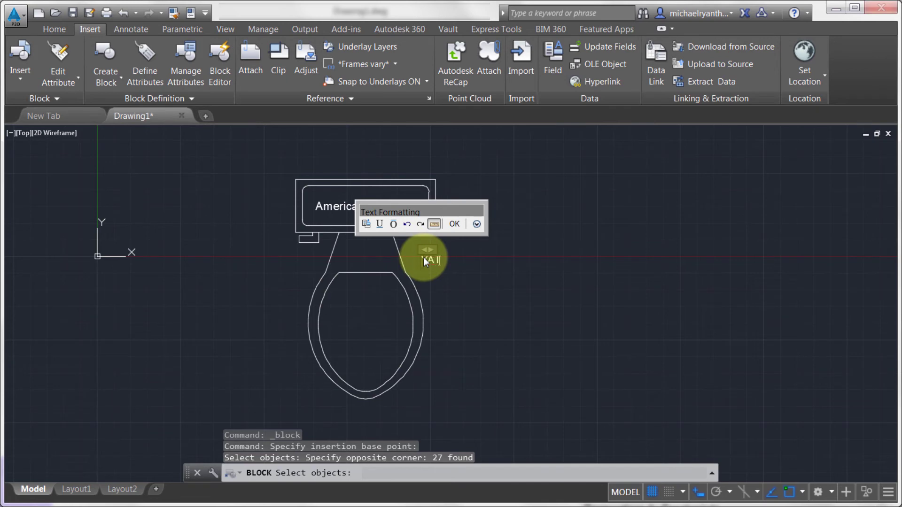
text( got a lot to say!)
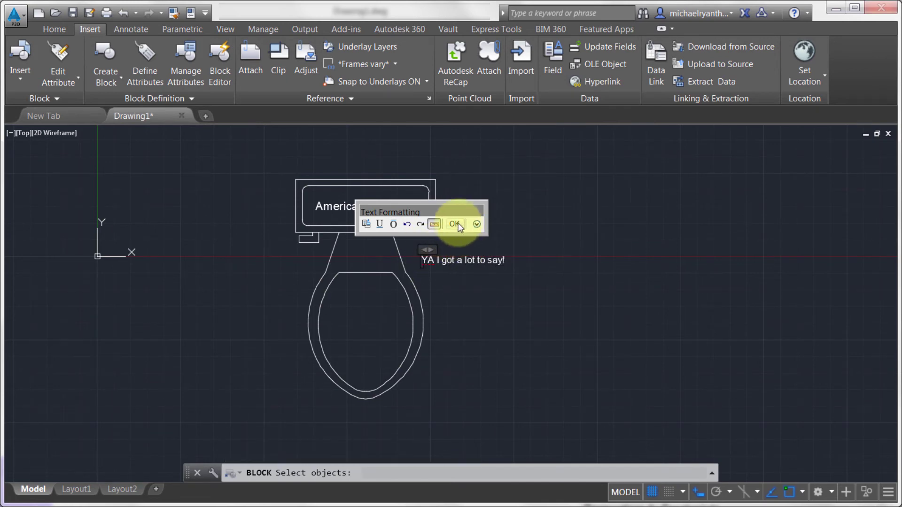
click(458, 223)
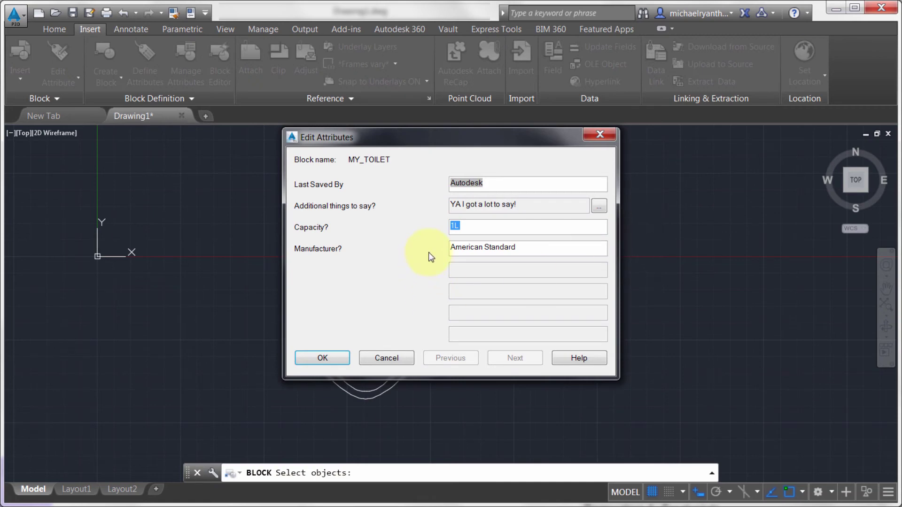
click(323, 358)
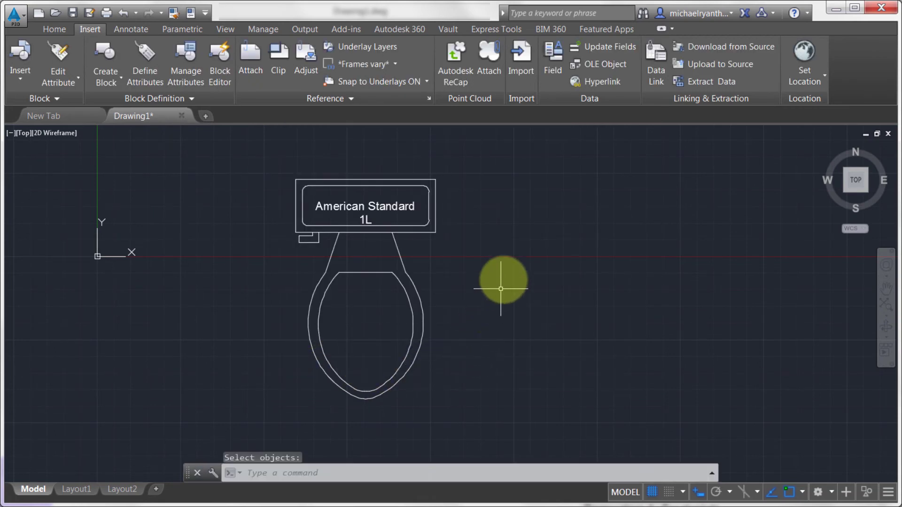
middle_drag(490, 239, 478, 251)
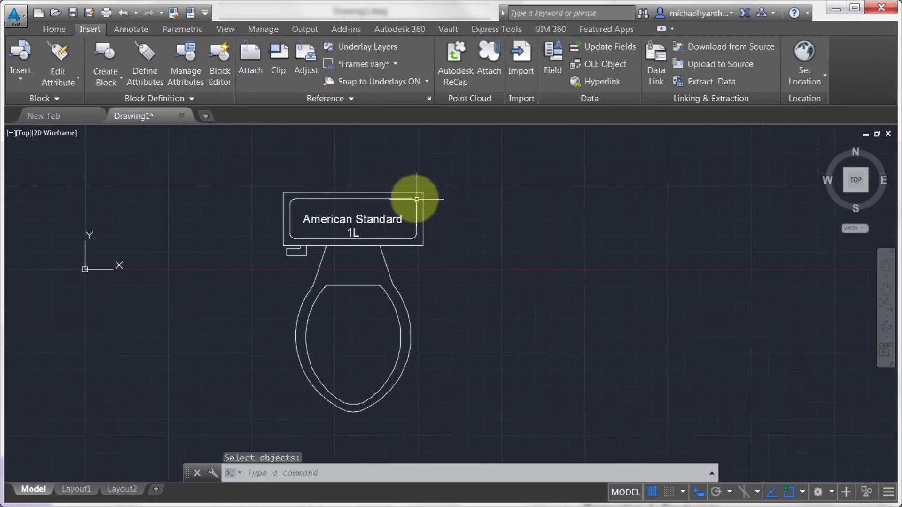
key(Return)
key(Escape)
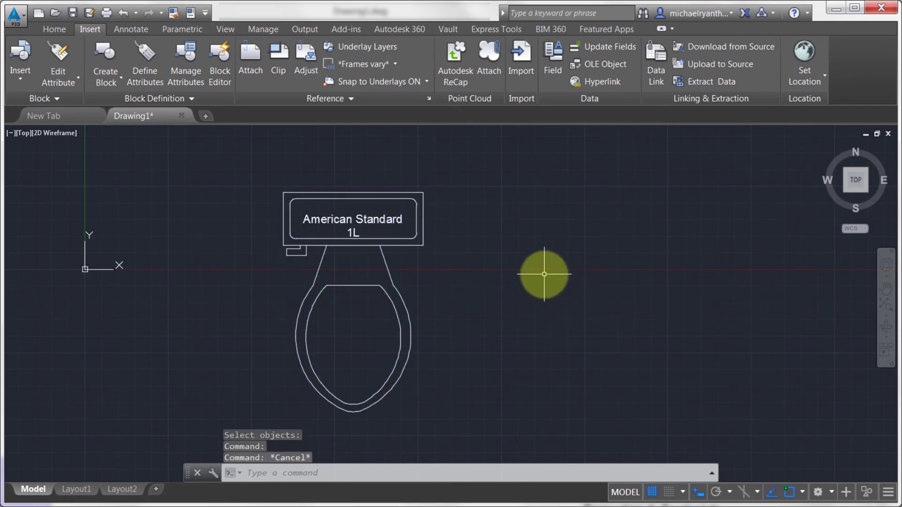
Save the drawing in My Documents under the file name "Atttributes".
click(78, 13)
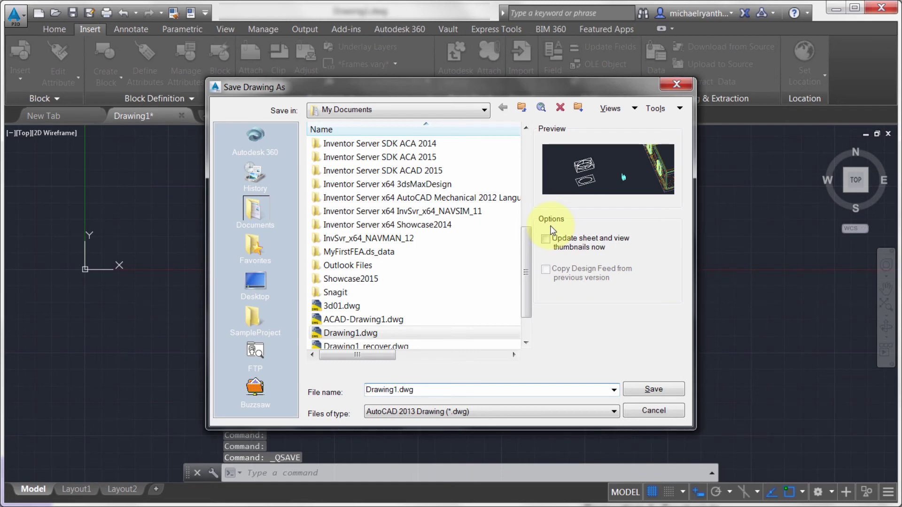
double_click(438, 390)
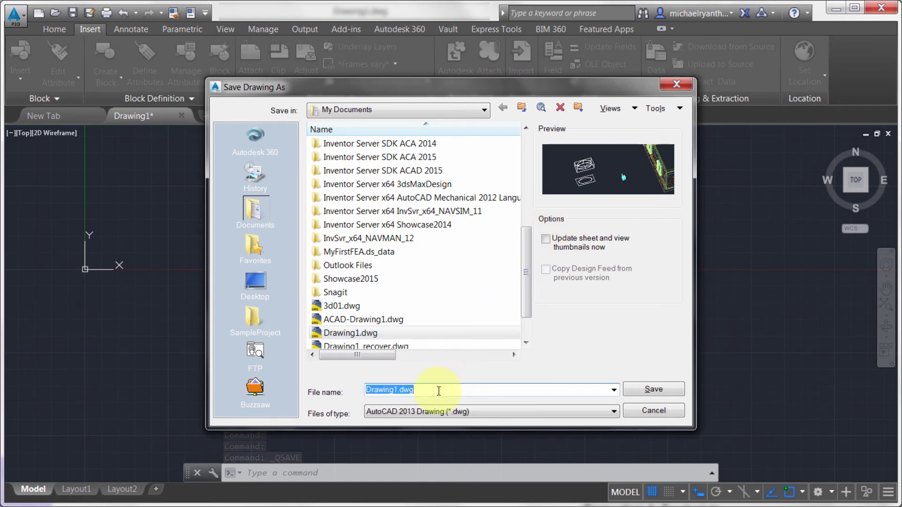
text(Atttribute)
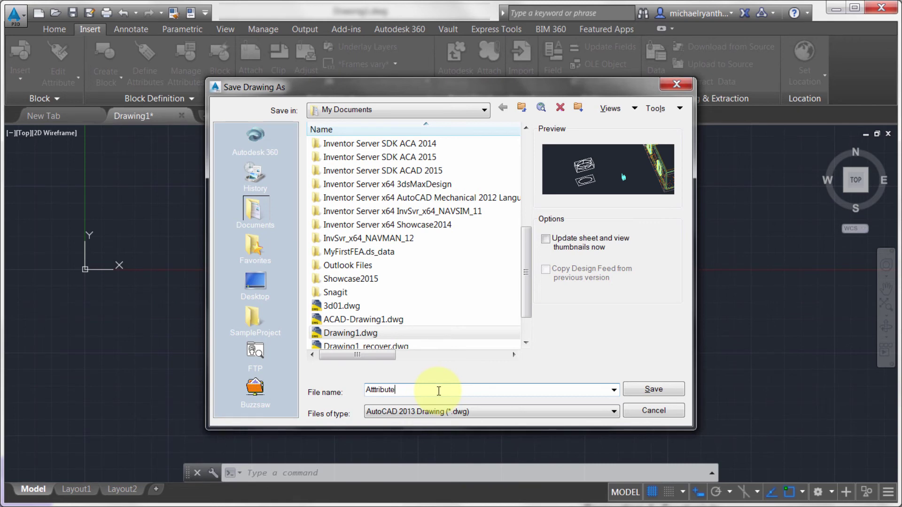
key(Return)
key(Escape)
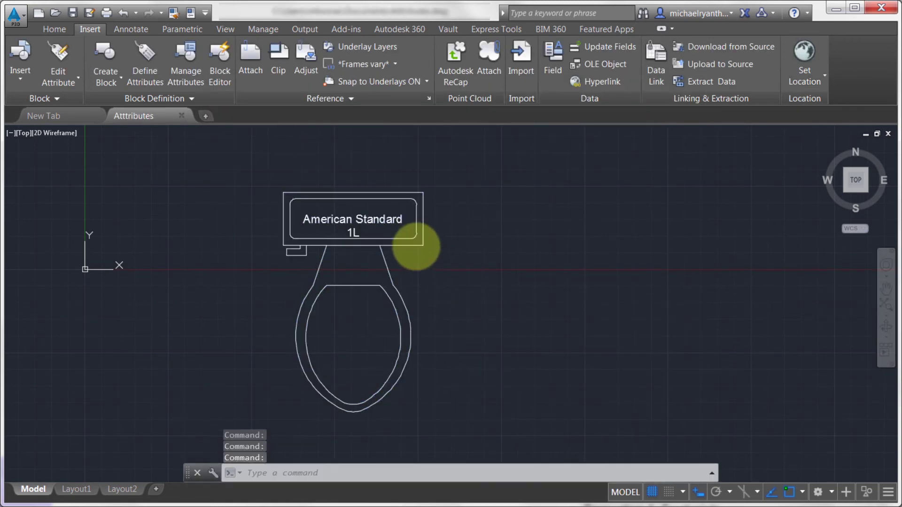
Examine the Last Saved By value in the toilet block's attribute editor and close the editor without changing anything.
double_click(415, 247)
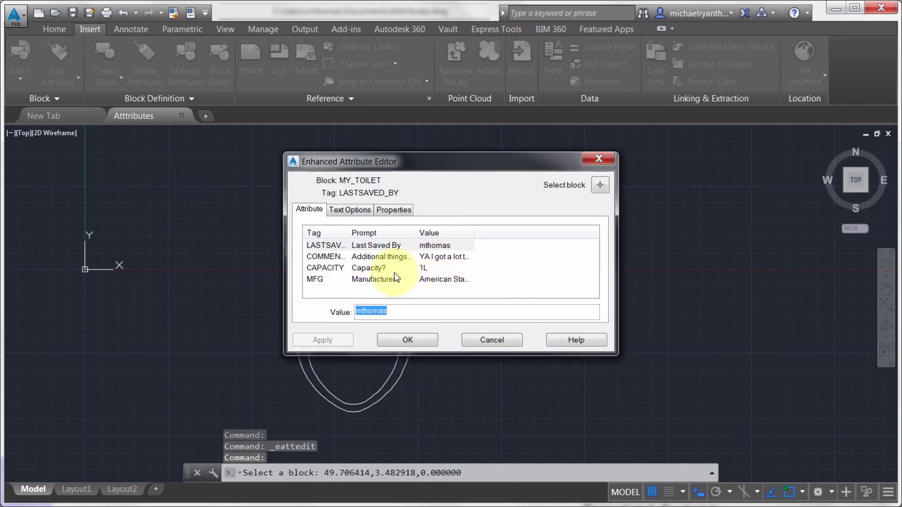
click(428, 247)
click(378, 311)
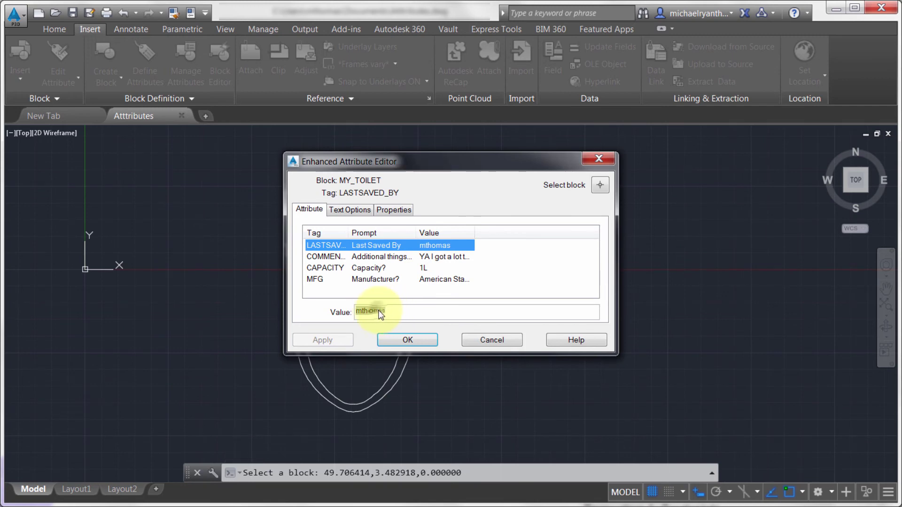
right_click(380, 312)
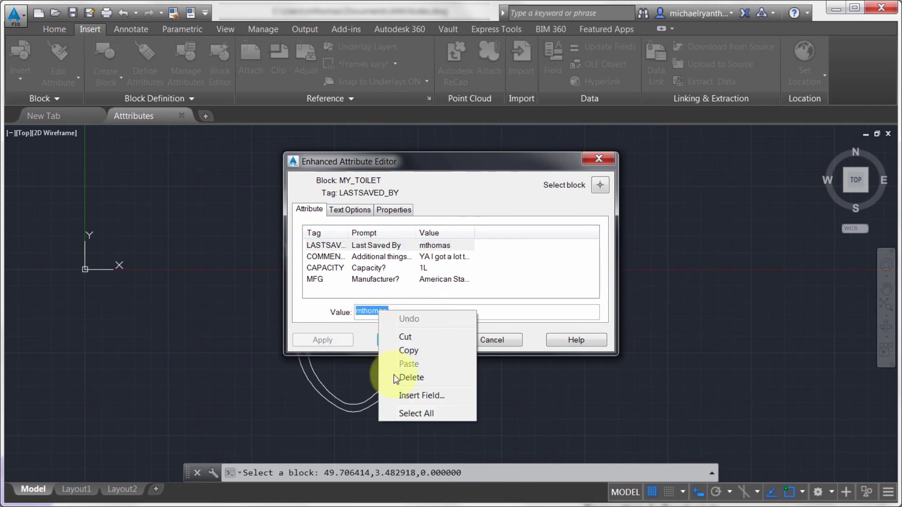
click(346, 312)
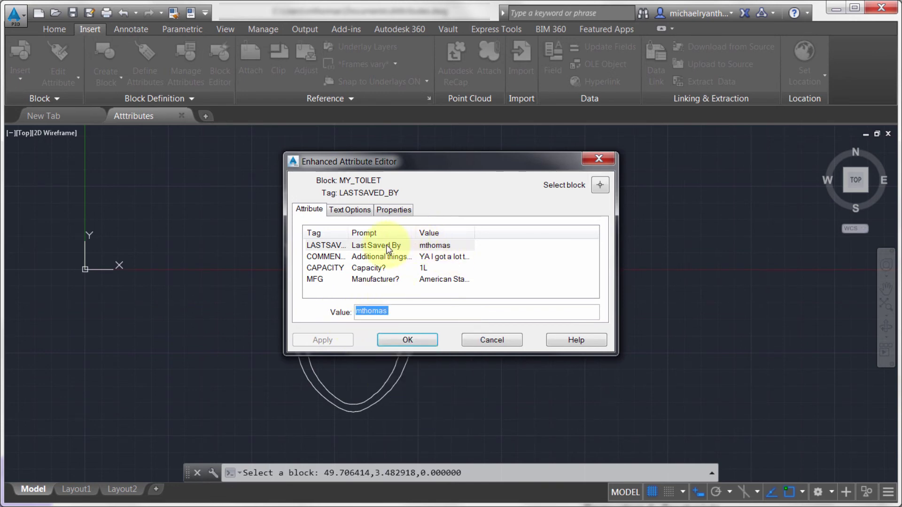
click(491, 339)
Insert a second MY_TOILET block to the right of the first, with capacity 1.5L and manufacturer MOEN.
middle_drag(471, 267, 377, 263)
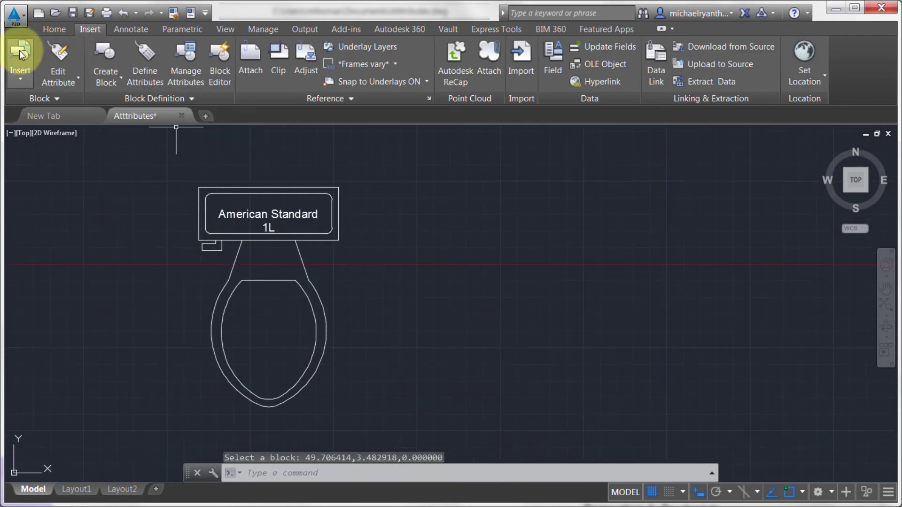
click(20, 76)
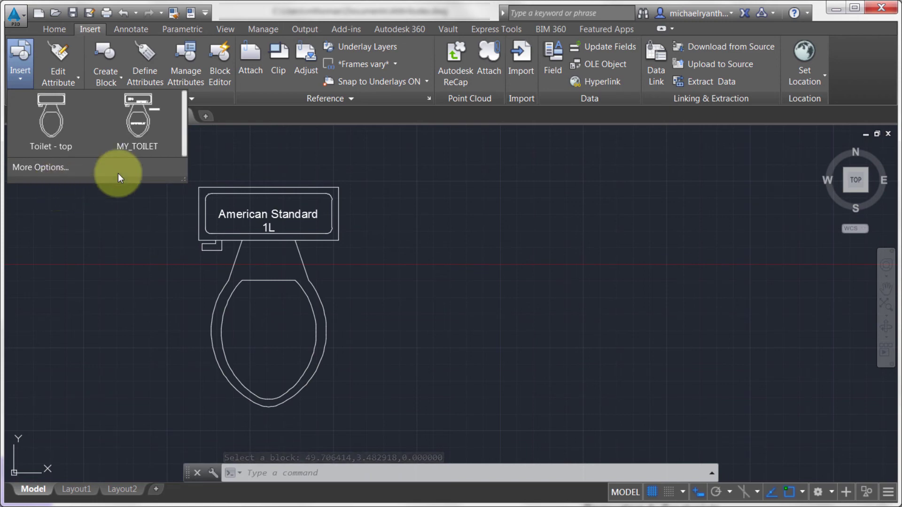
click(141, 126)
click(491, 189)
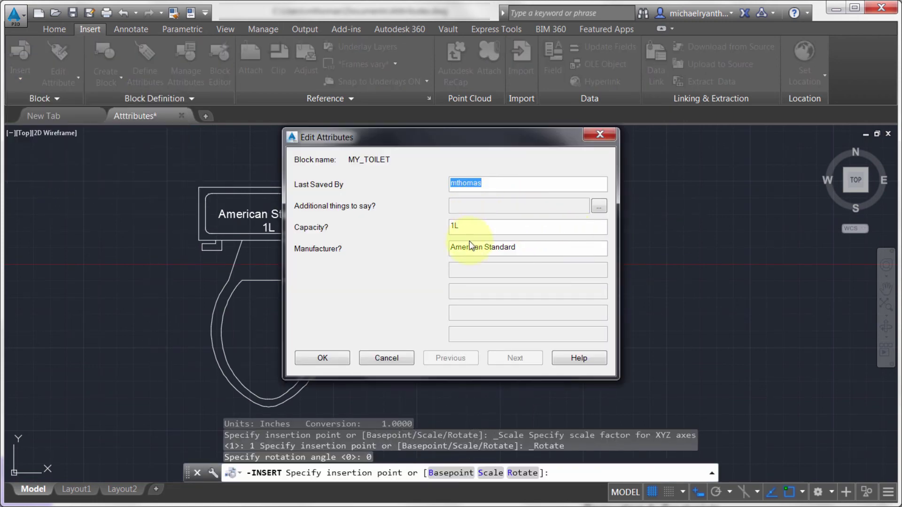
double_click(460, 226)
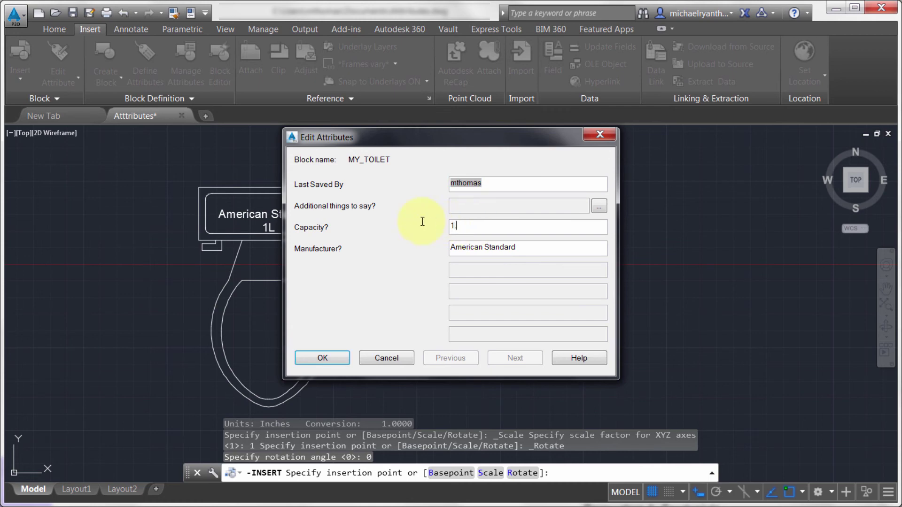
key(Tab)
text(M)
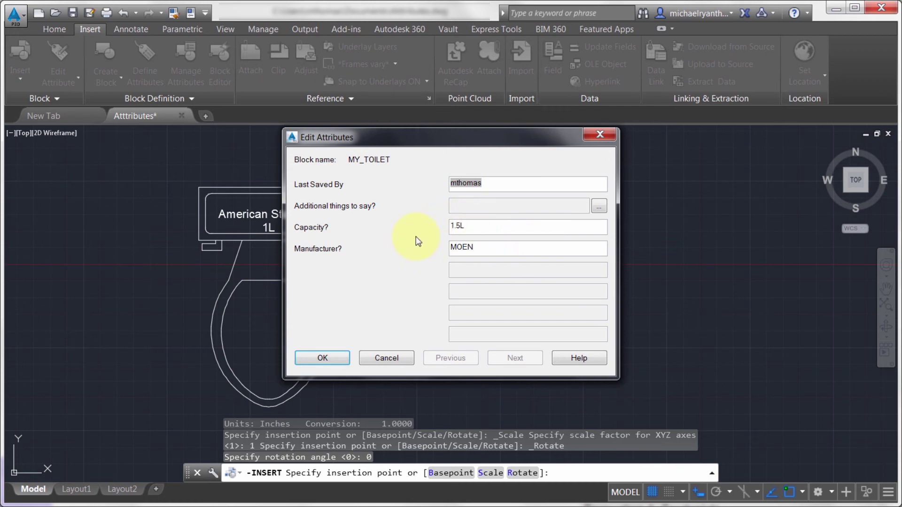
click(322, 358)
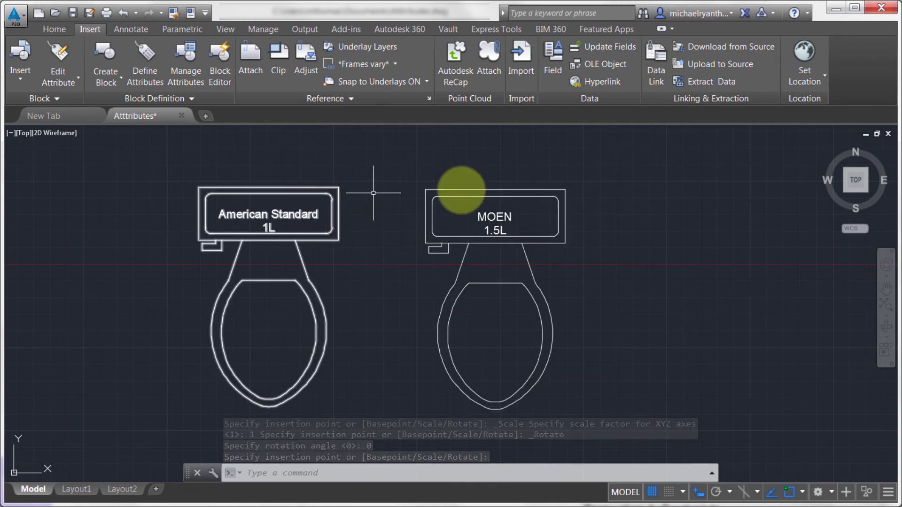
Copy the MOEN toilet block once to its right, using the tank's upper right corner as the base point.
middle_drag(382, 244, 343, 259)
click(536, 311)
click(479, 342)
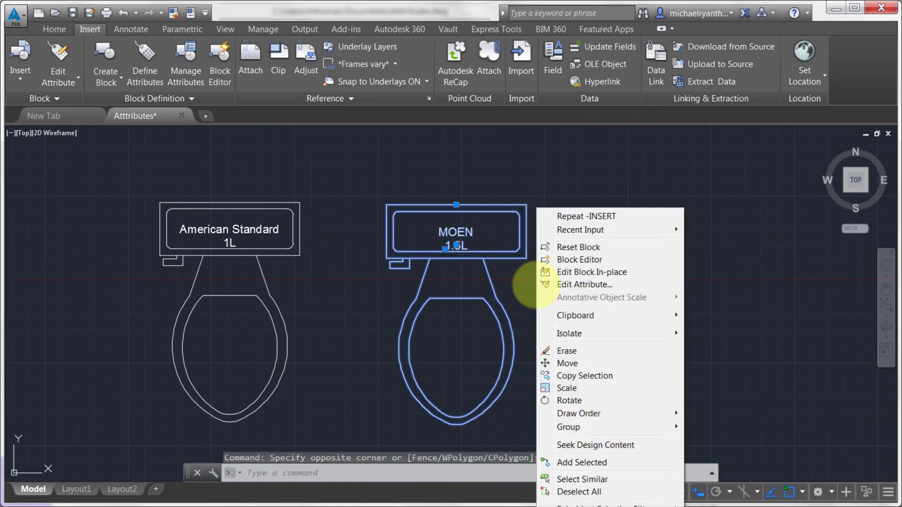
click(585, 376)
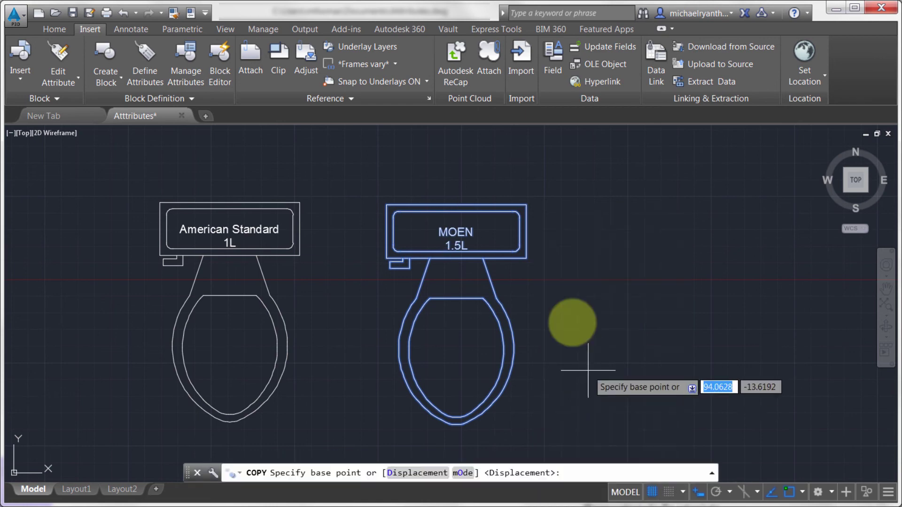
click(528, 203)
click(764, 206)
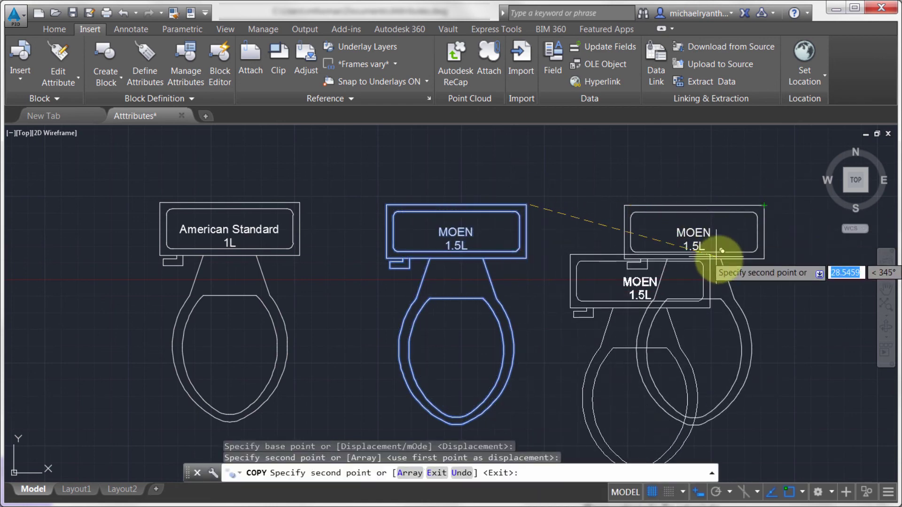
key(Return)
Set the capacity attribute of the copied MOEN toilet to 5L.
double_click(694, 232)
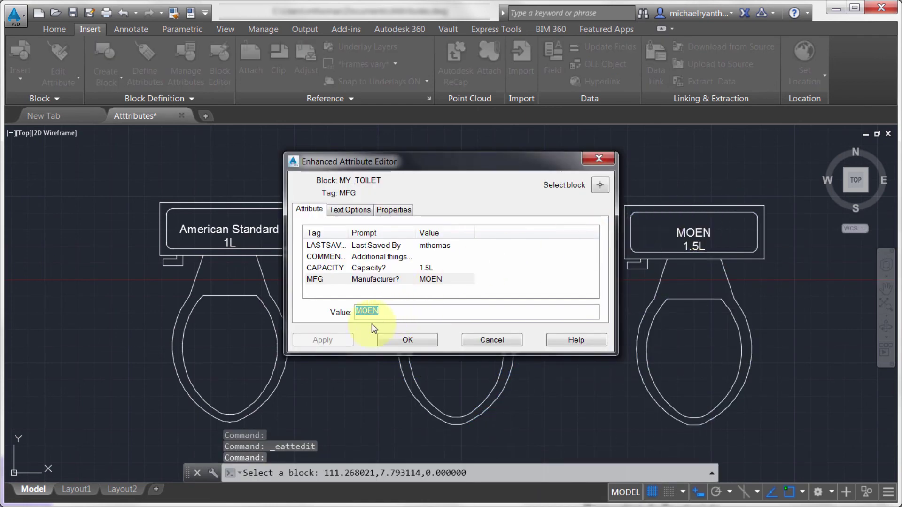
drag(382, 311, 277, 310)
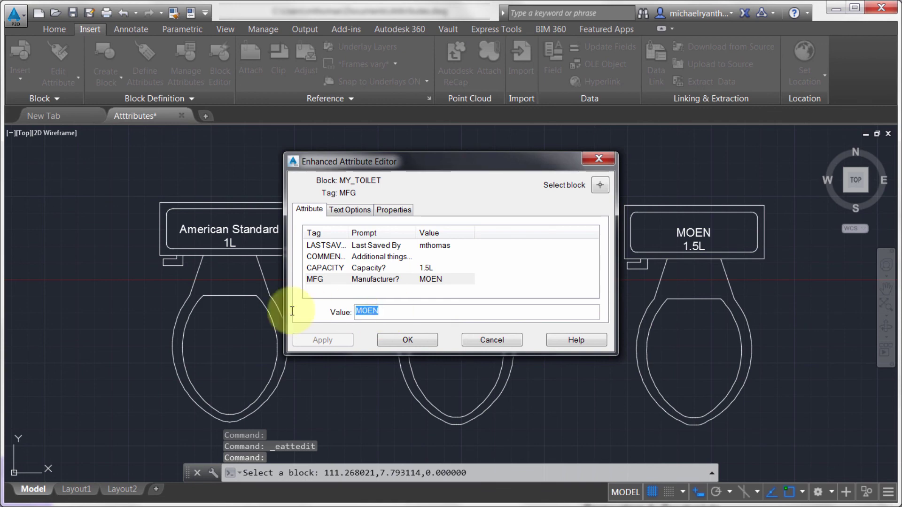
click(432, 268)
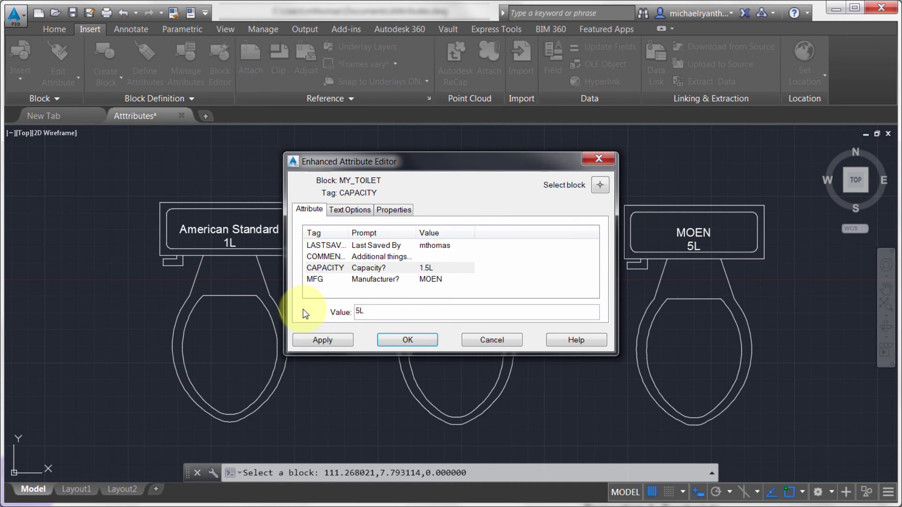
click(405, 344)
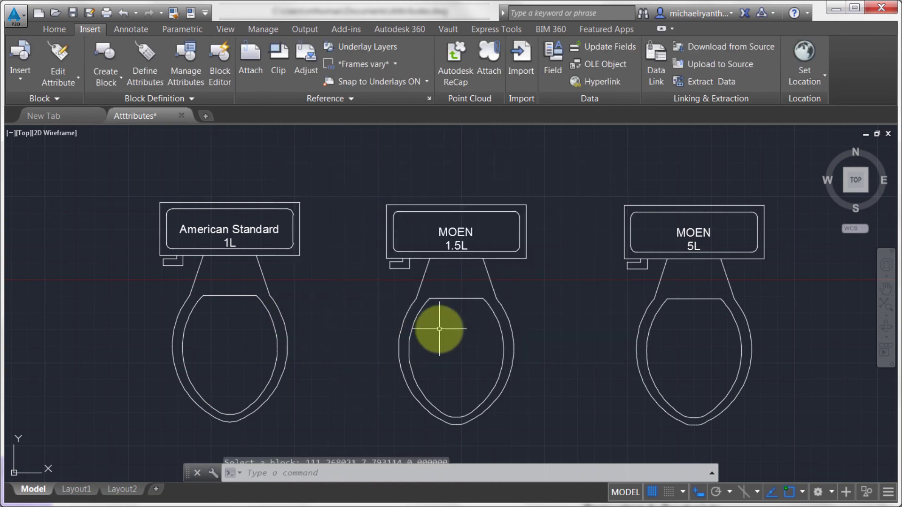
Move the middle MOEN toilet block slightly to the left by its insertion point grip.
middle_drag(568, 322, 539, 302)
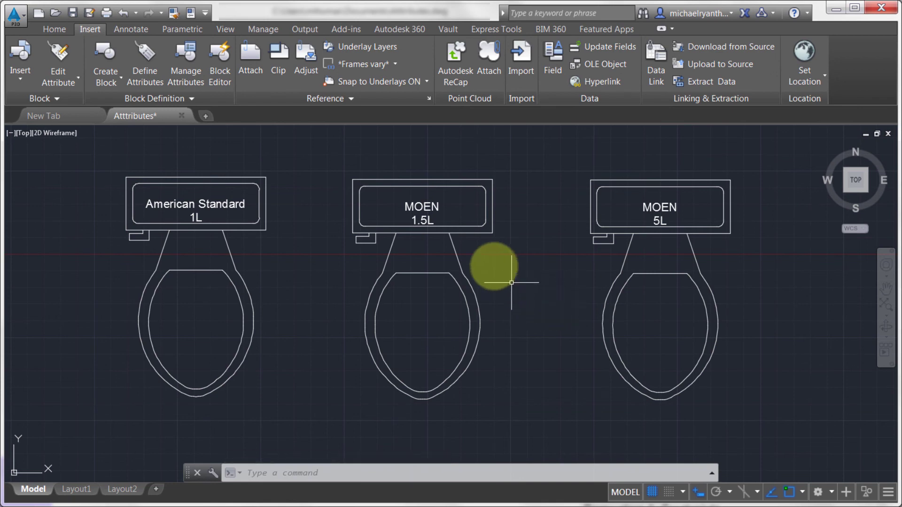
scroll(448, 210, up, 2)
click(429, 204)
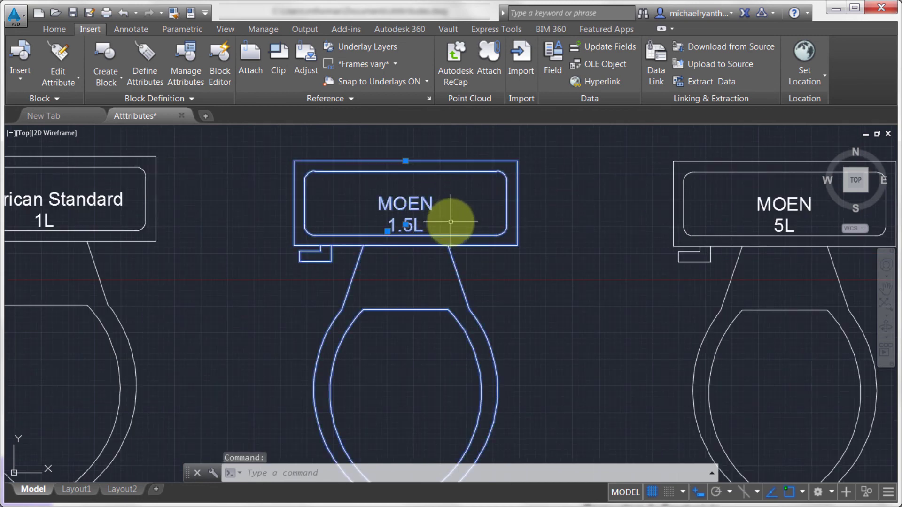
click(405, 161)
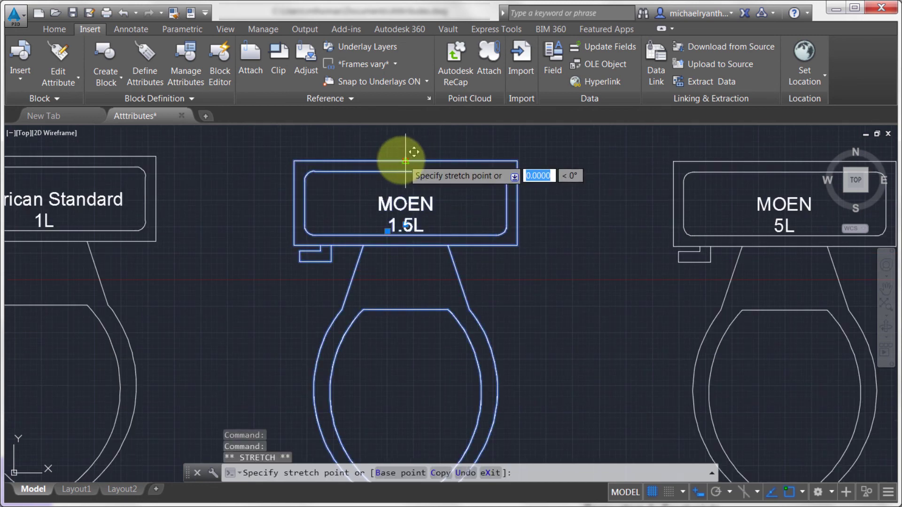
key(Escape)
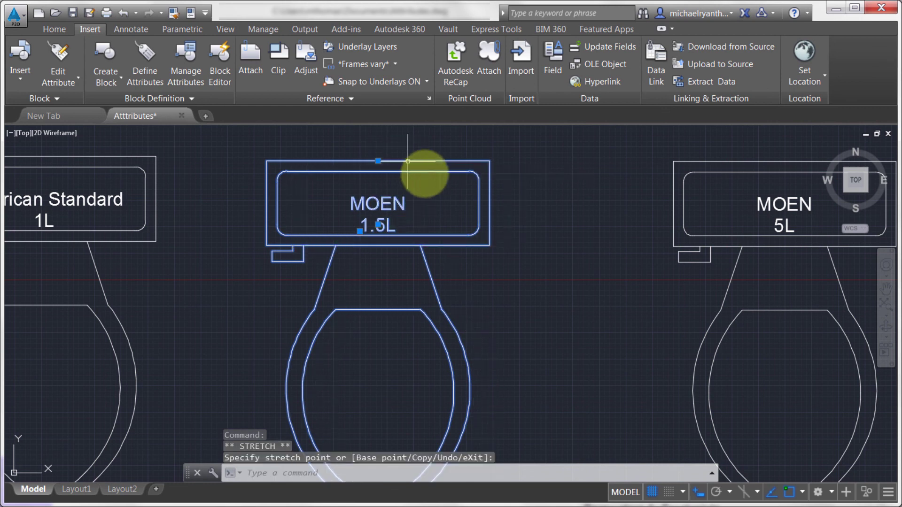
Move the middle toilet's capacity text straight down, out of the tank and into the neck above the bowl.
click(379, 224)
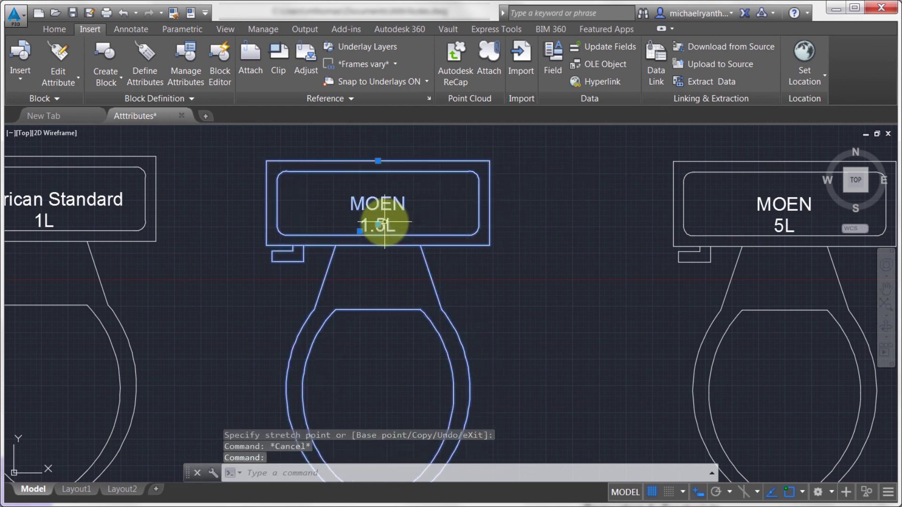
click(378, 226)
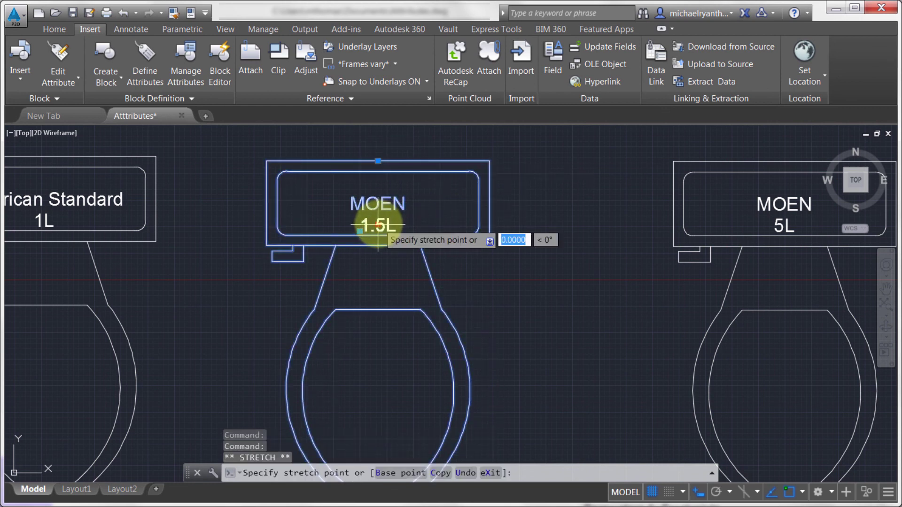
click(378, 276)
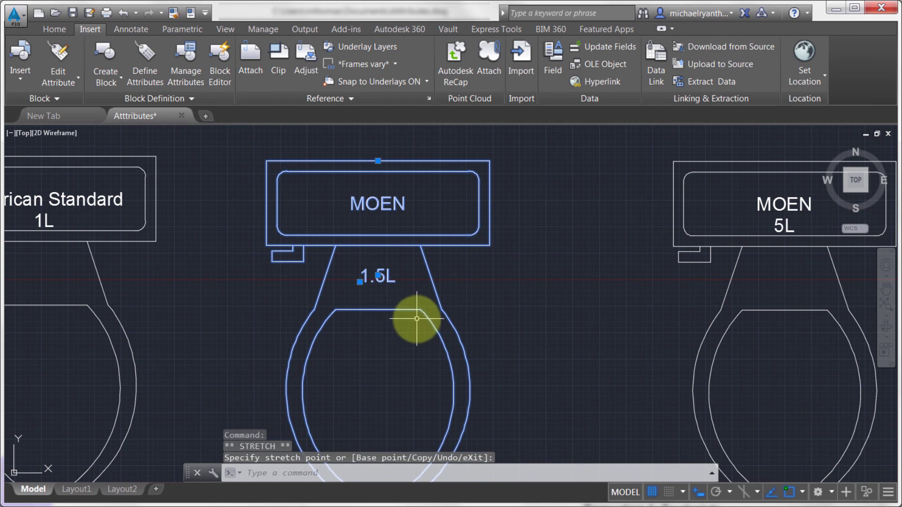
Move the middle MOEN toilet's capacity text straight up from the neck to just above the tank.
click(378, 276)
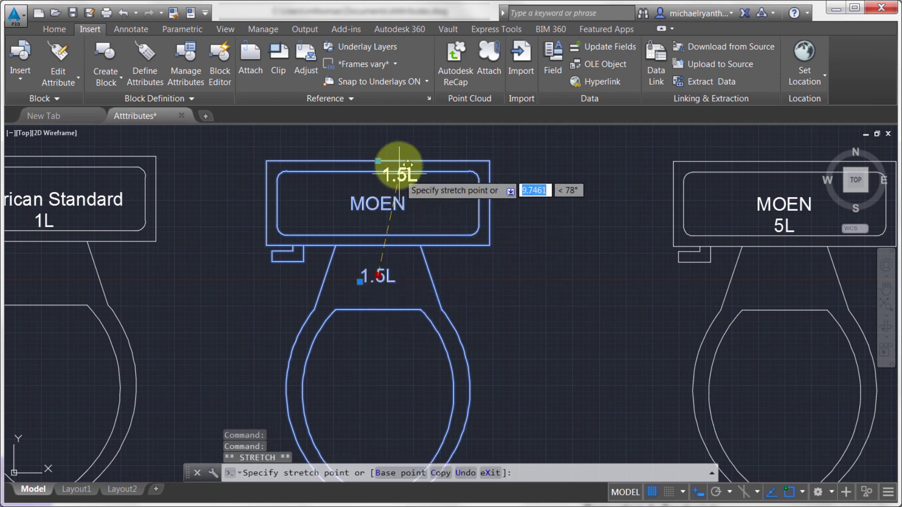
click(377, 142)
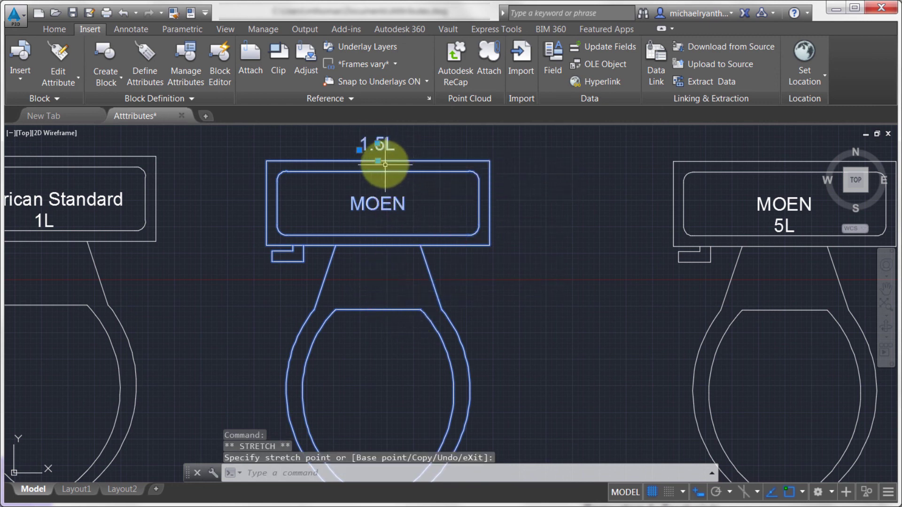
Shift the middle MOEN toilet block right and then back left by its insertion point grip, ending closer to the American Standard toilet.
click(378, 161)
click(444, 161)
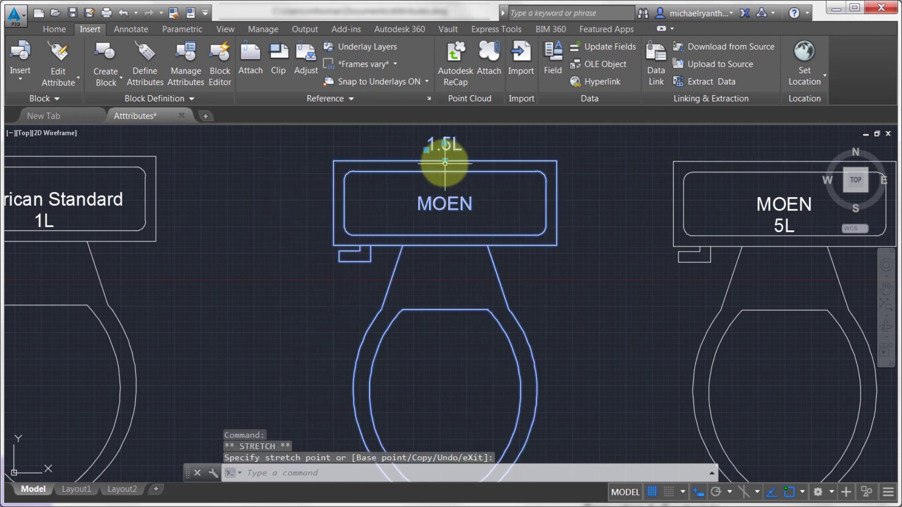
click(444, 161)
click(343, 161)
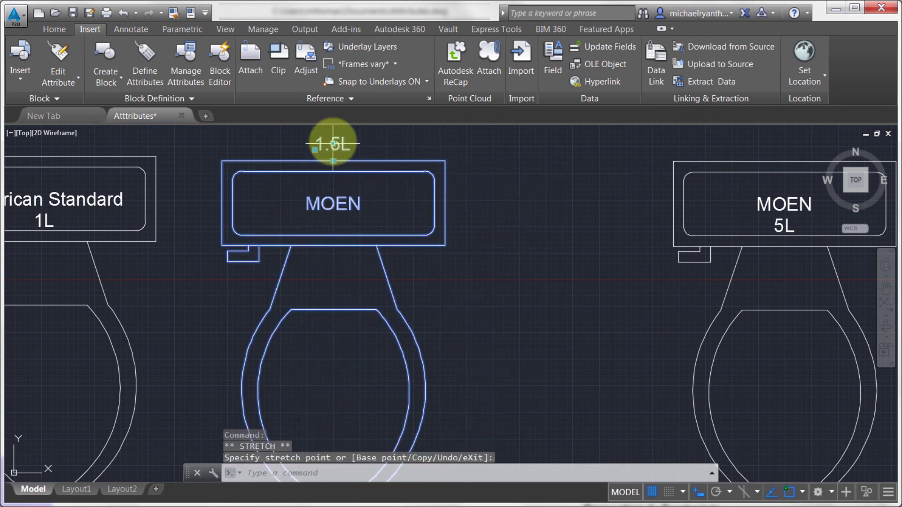
Move the middle toilet's capacity text from above the tank to just below the tank's lower right corner, beside the neck, and deselect the block.
click(334, 144)
click(417, 269)
key(Escape)
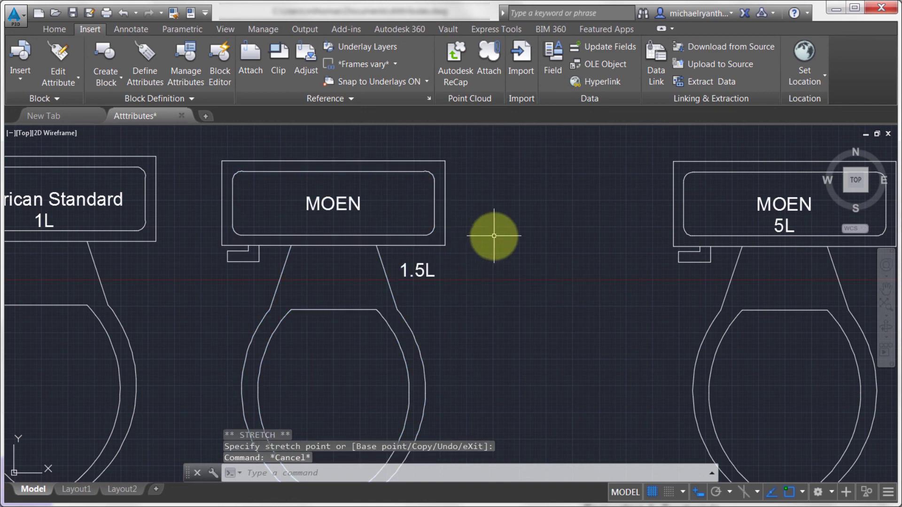
scroll(507, 245, down, 2)
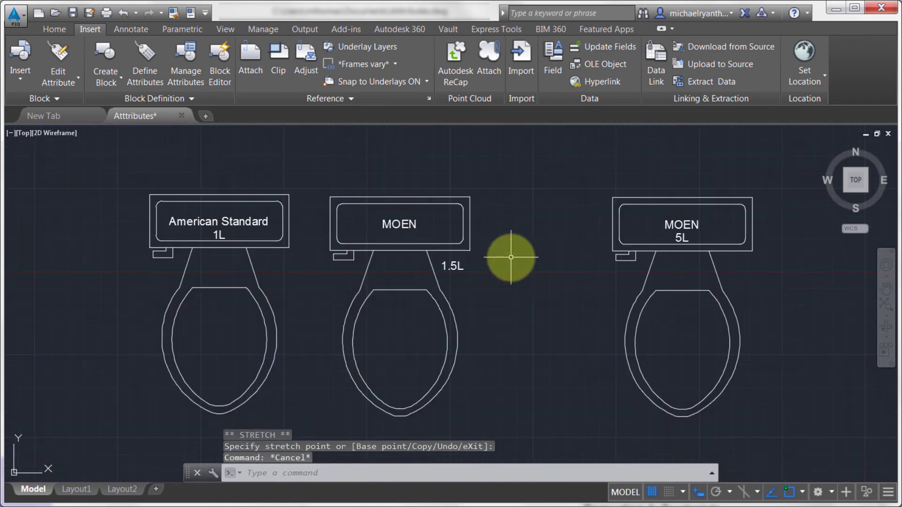